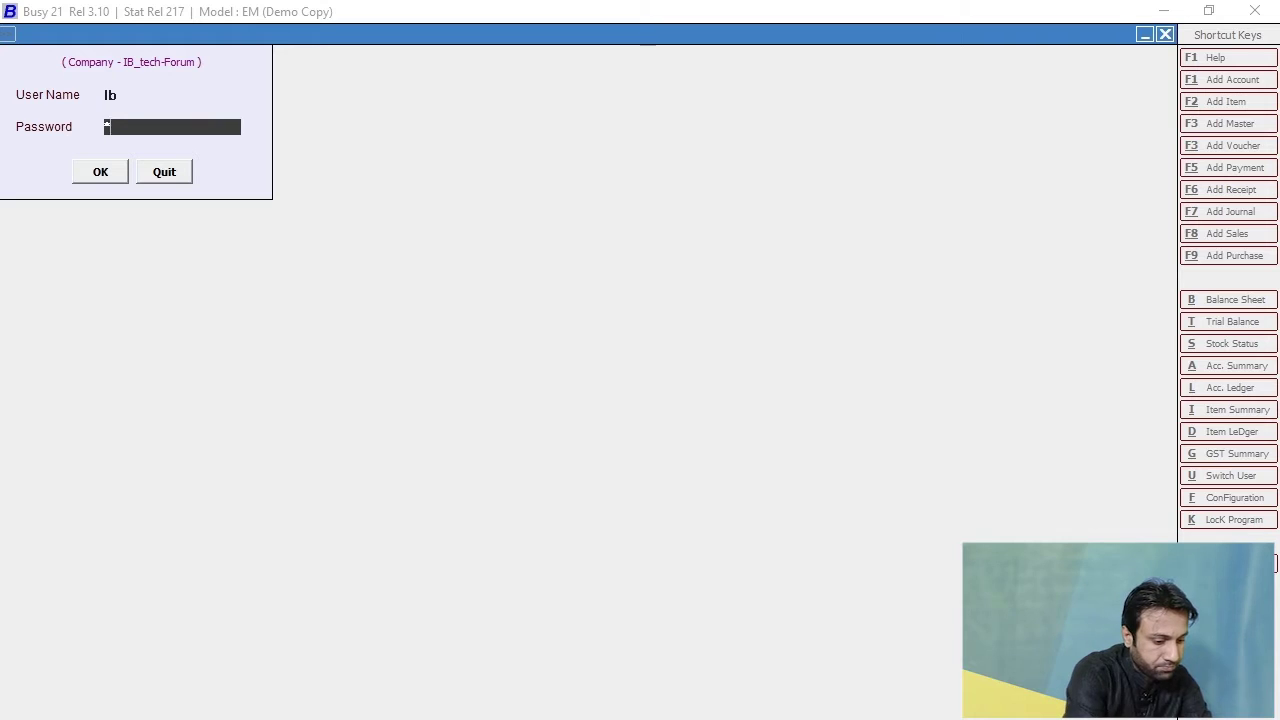
Finish logging in to the company, display the list of existing bill sundries on screen and close it
key(Escape)
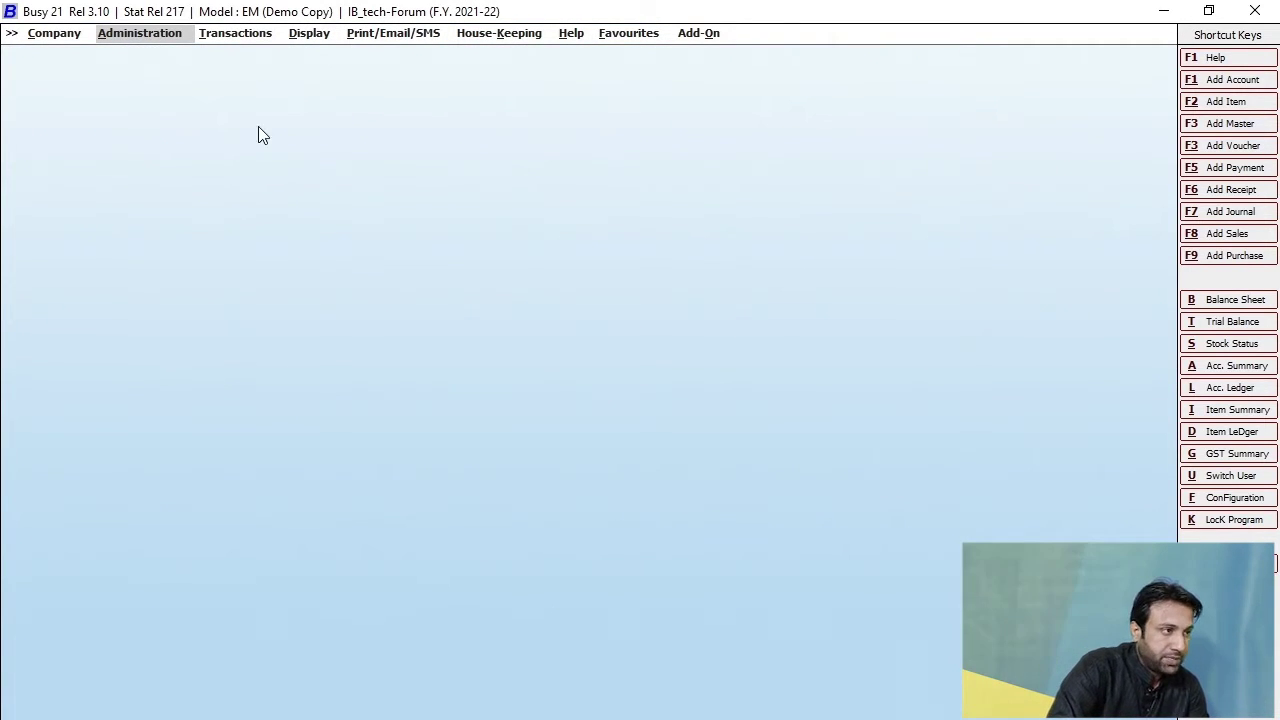
click(157, 38)
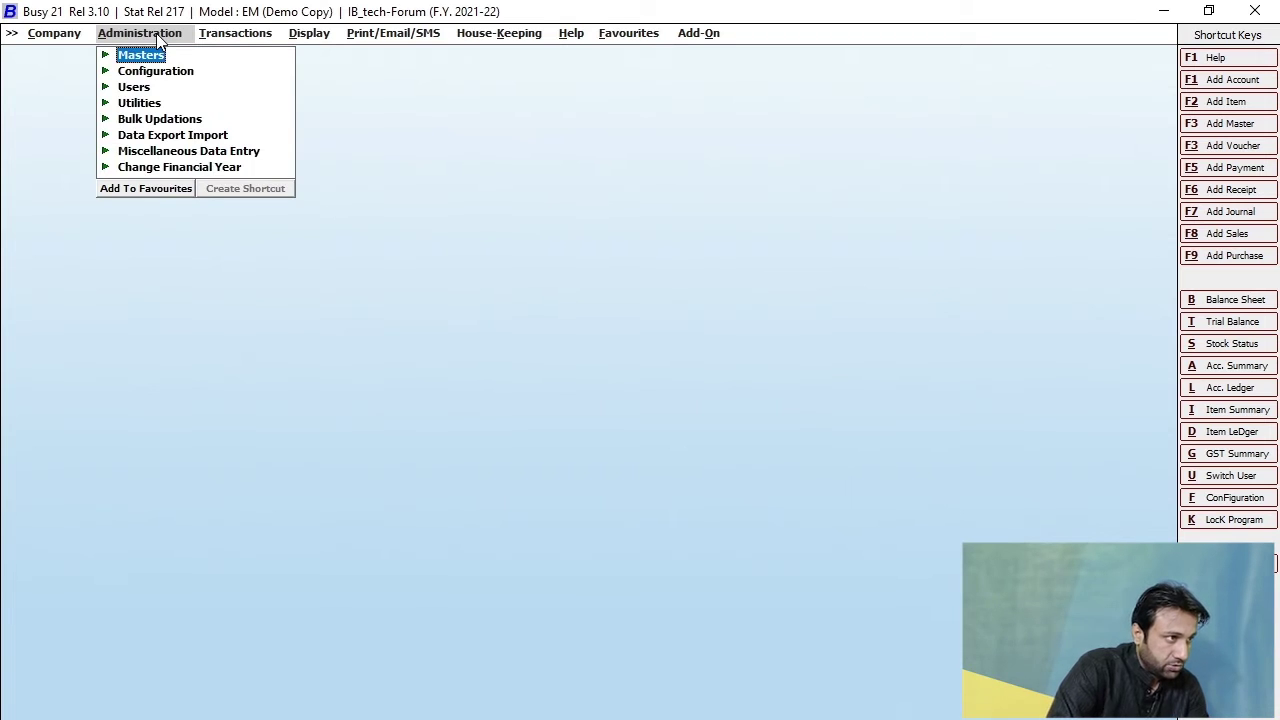
click(153, 57)
click(153, 57)
click(154, 44)
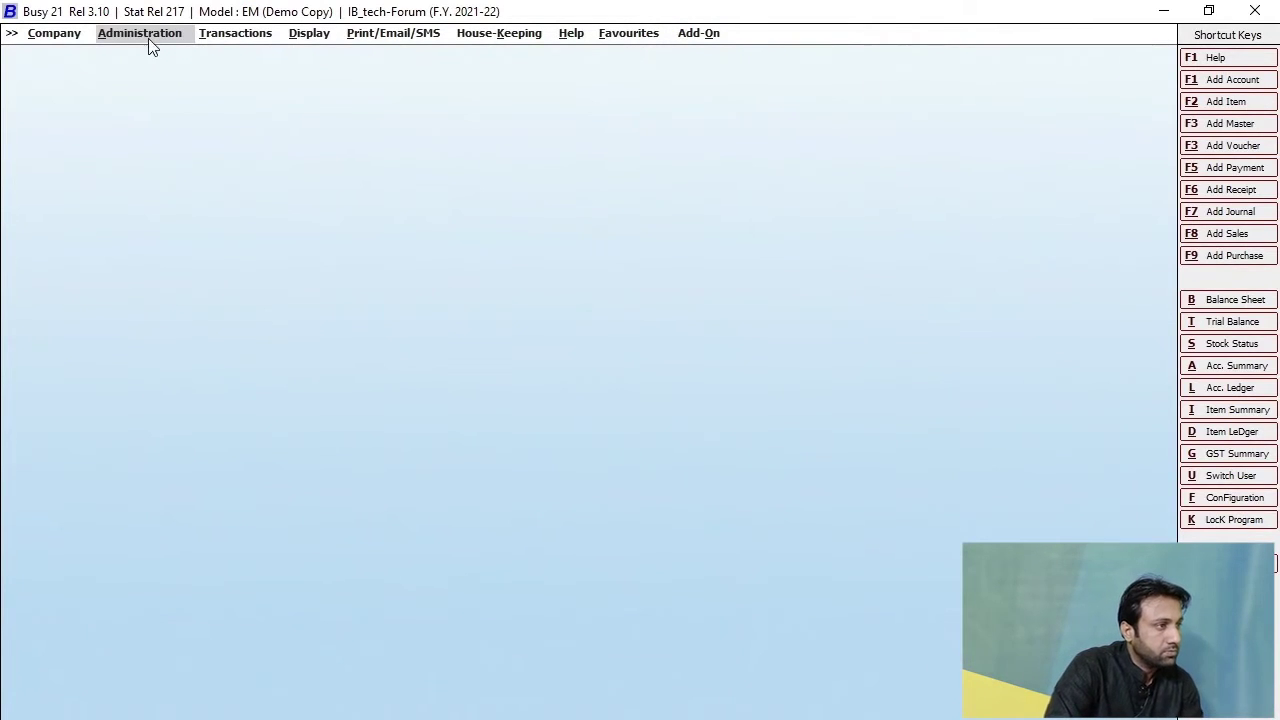
click(154, 68)
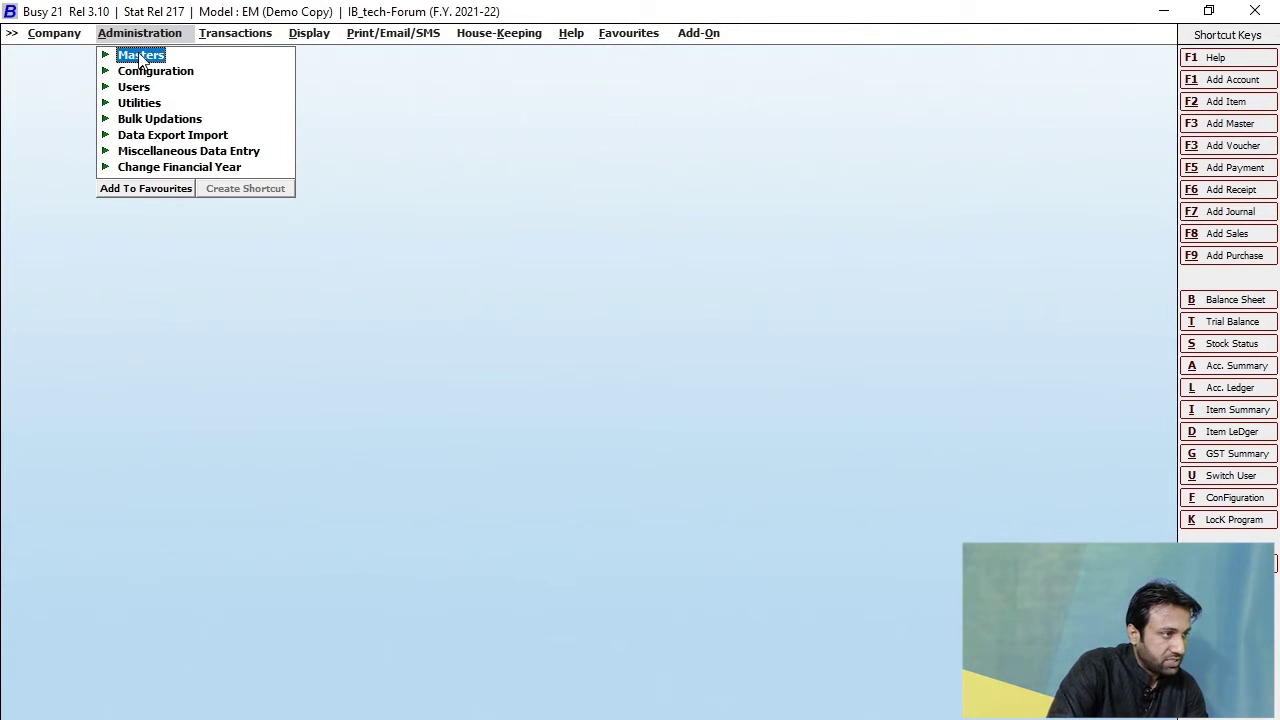
click(141, 57)
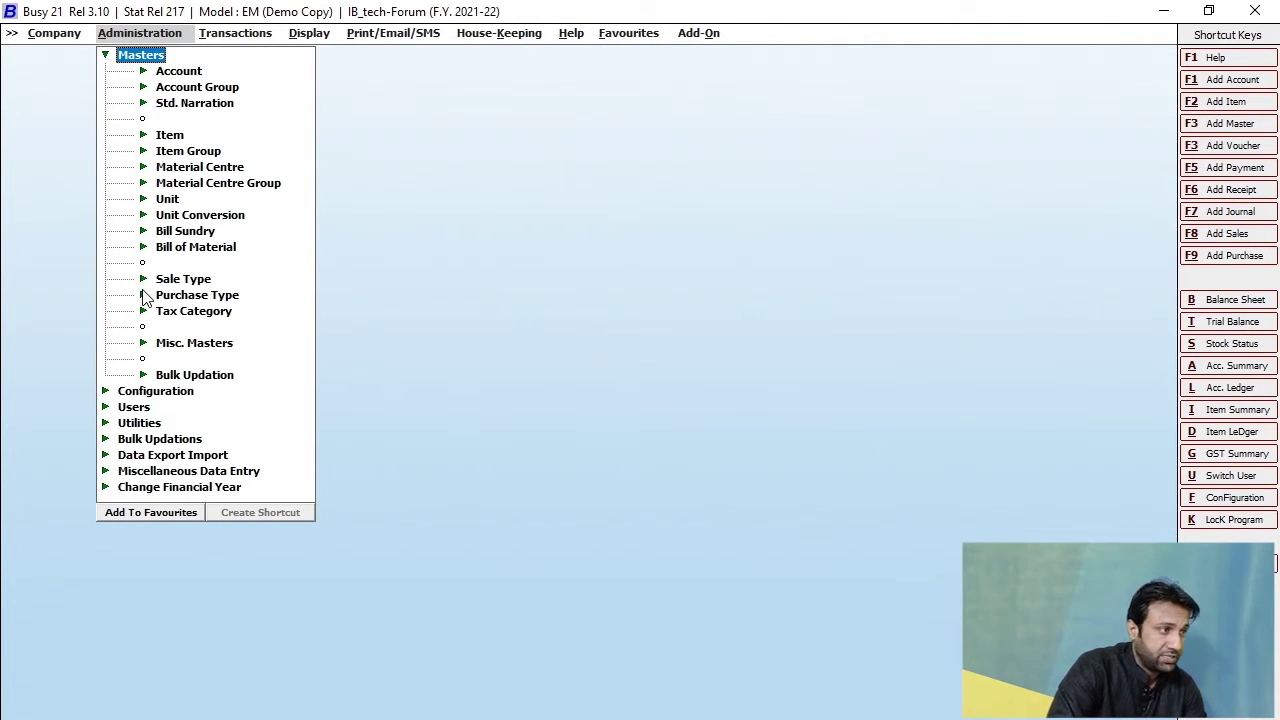
click(174, 238)
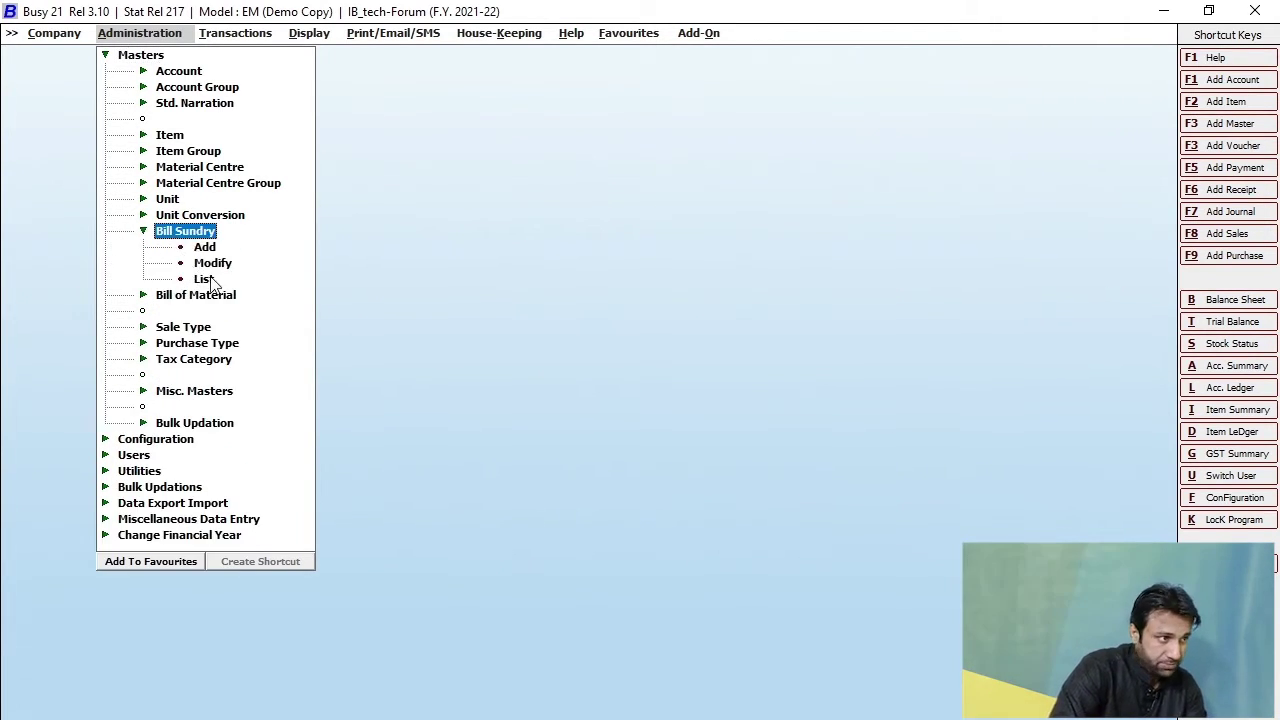
key(Down)
key(Down)
key(Down)
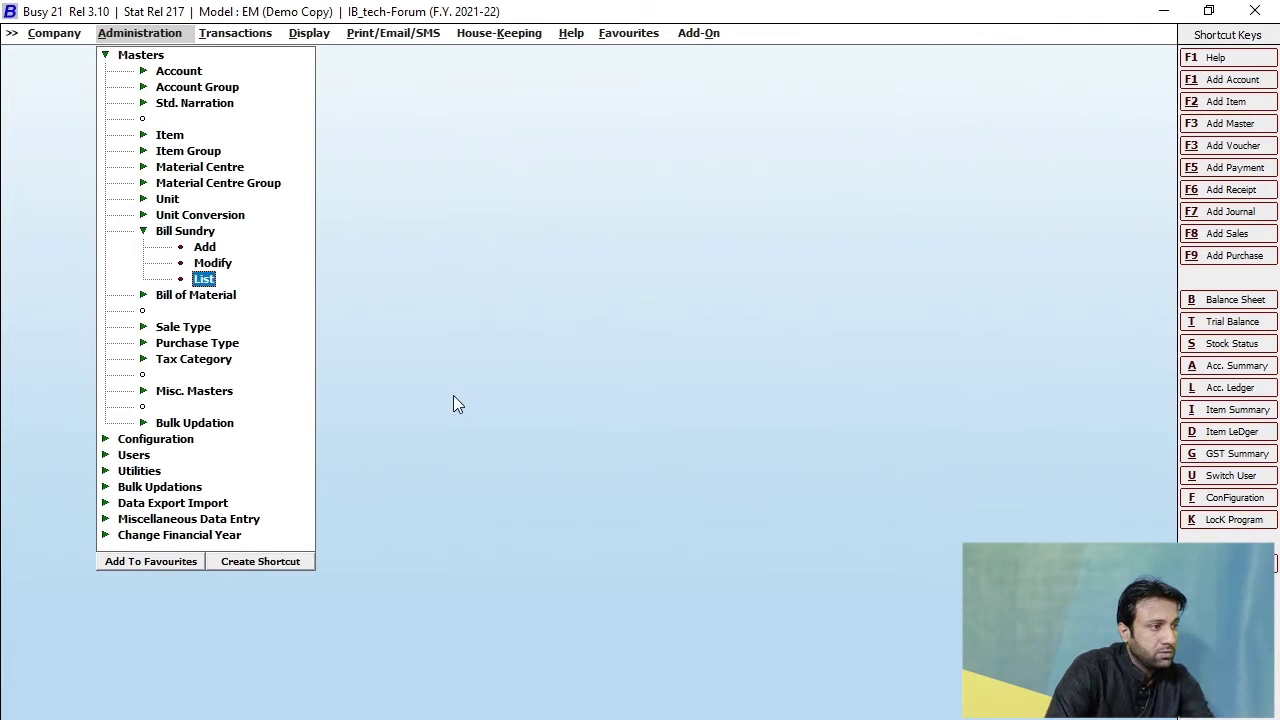
click(203, 280)
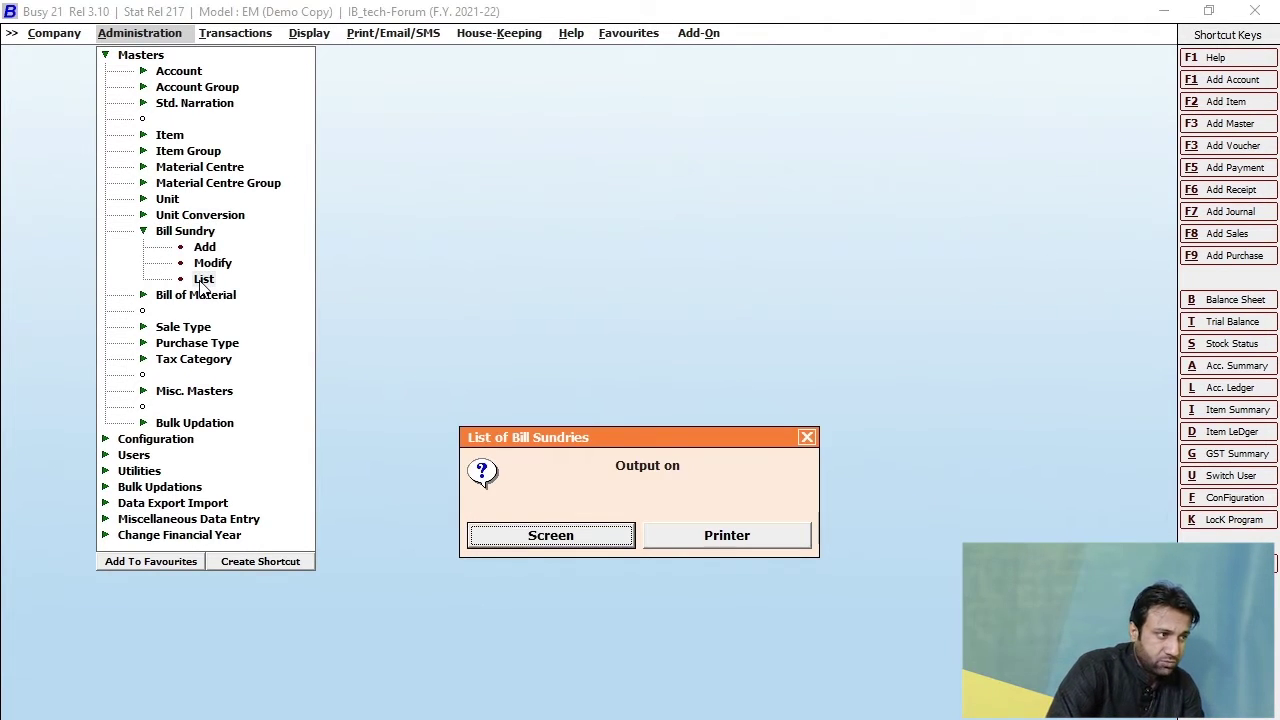
click(511, 535)
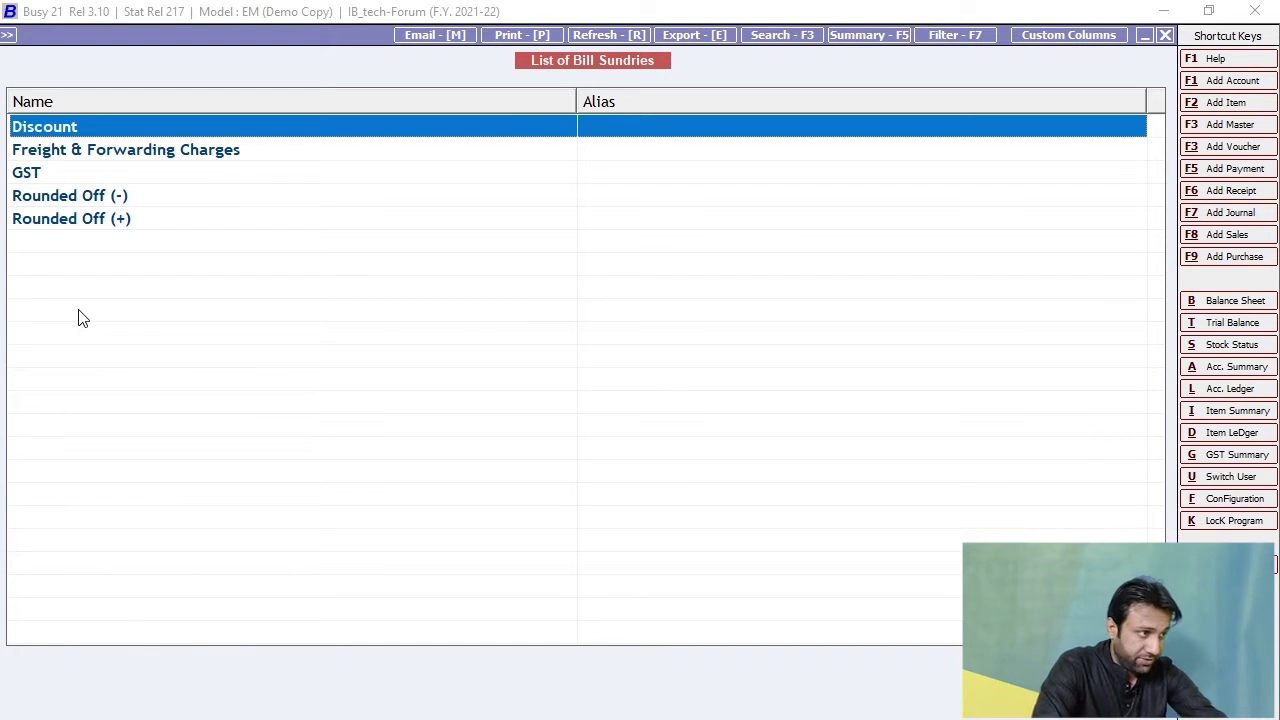
key(Escape)
key(Return)
key(Escape)
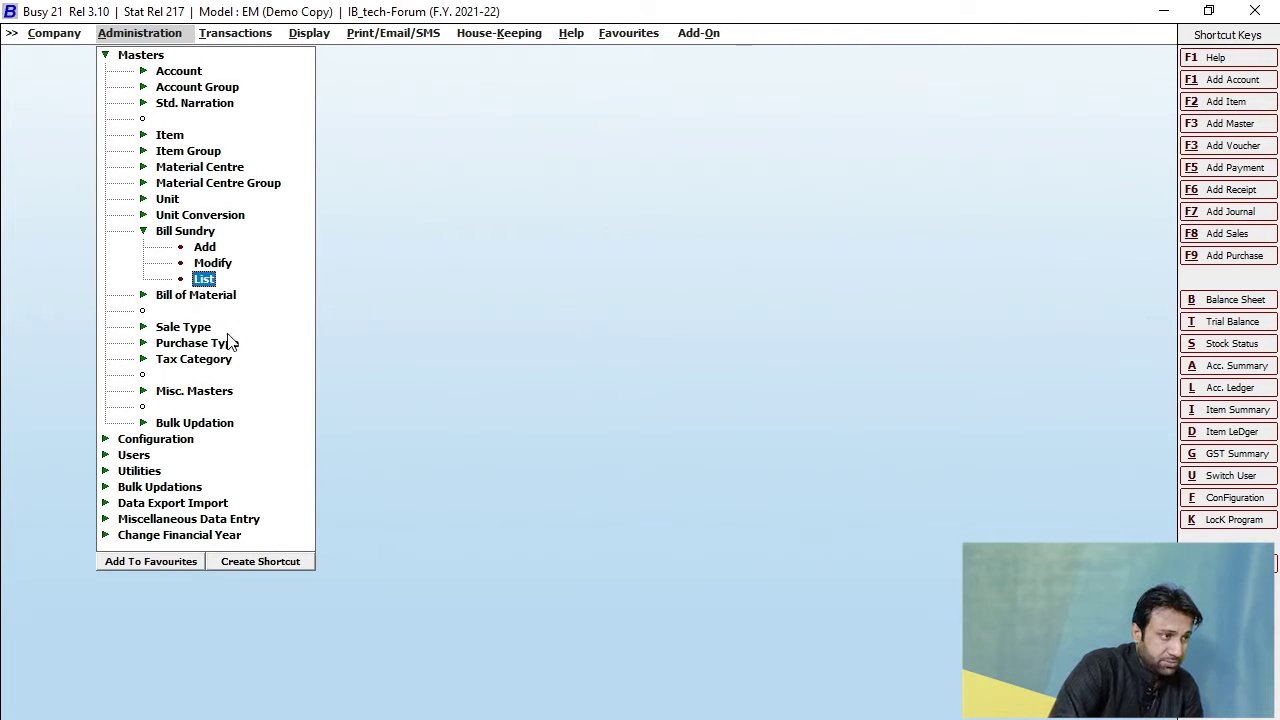
Reopen the bill sundry list on screen to check its entries again, and exit it
click(206, 281)
click(564, 541)
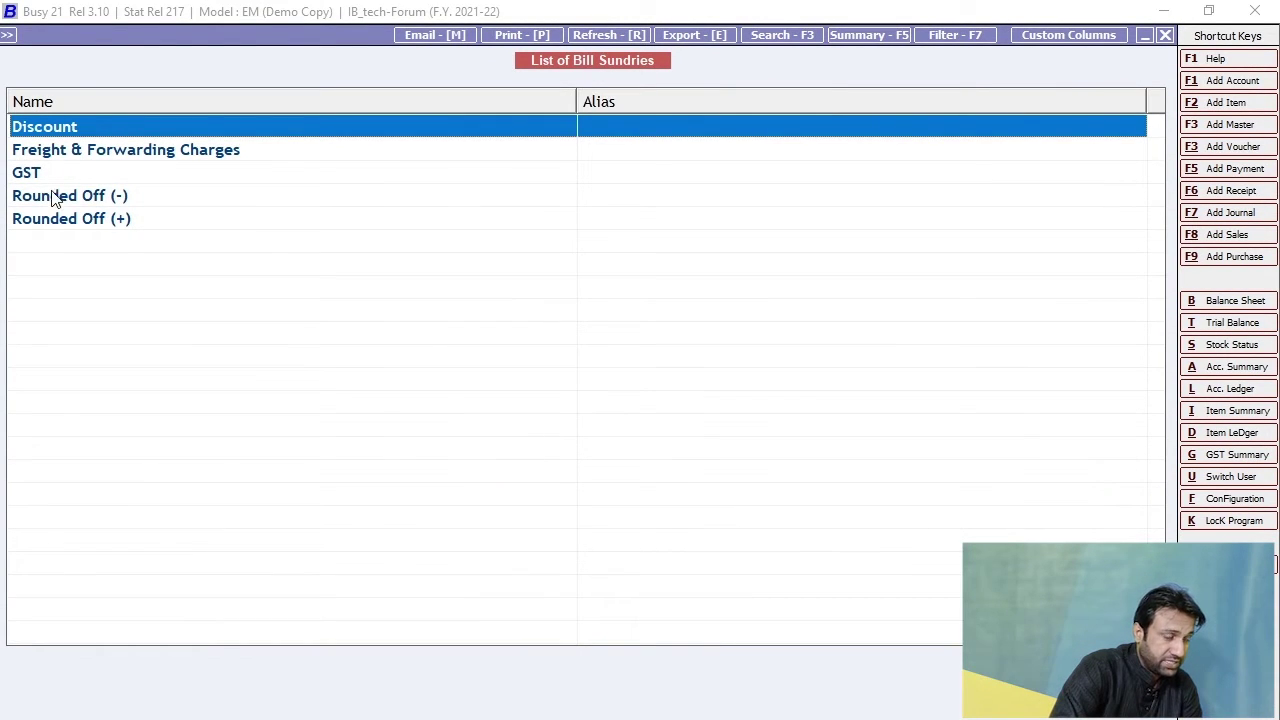
key(Escape)
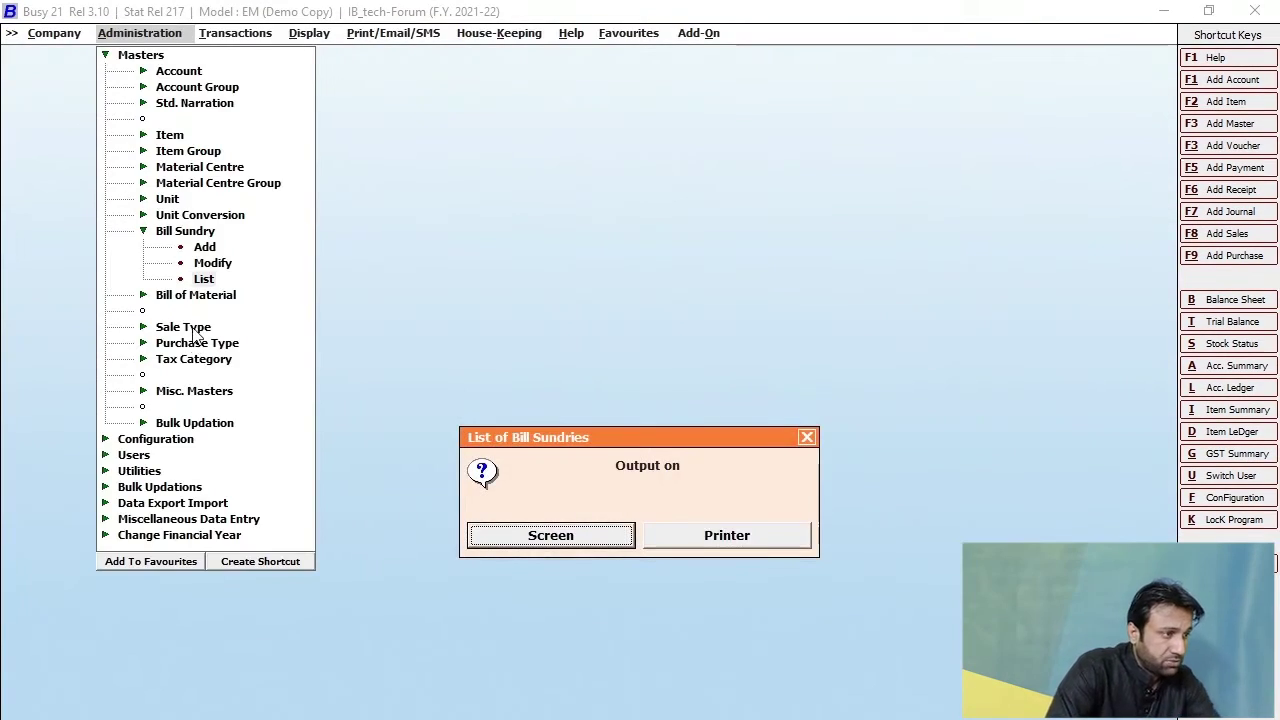
key(Escape)
Start a new bill sundry master named "17% GST ON SALE", leaving the alias blank and using the same print name
click(205, 248)
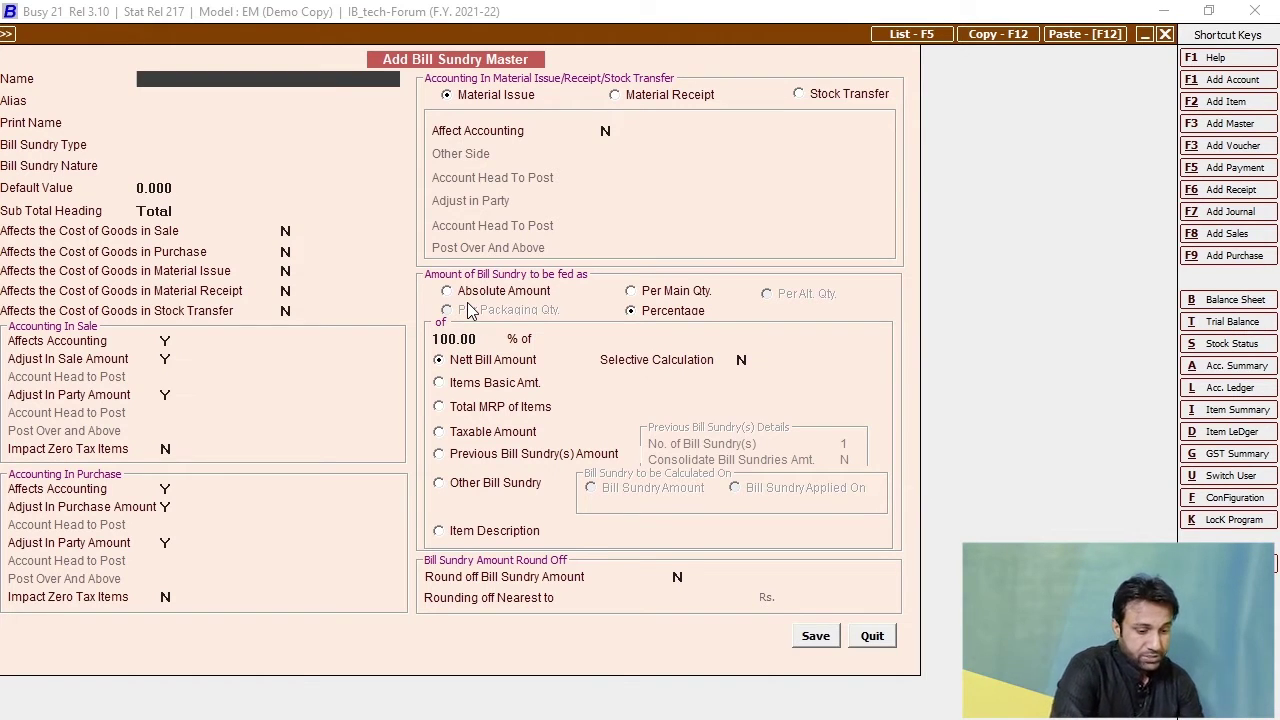
text(17)
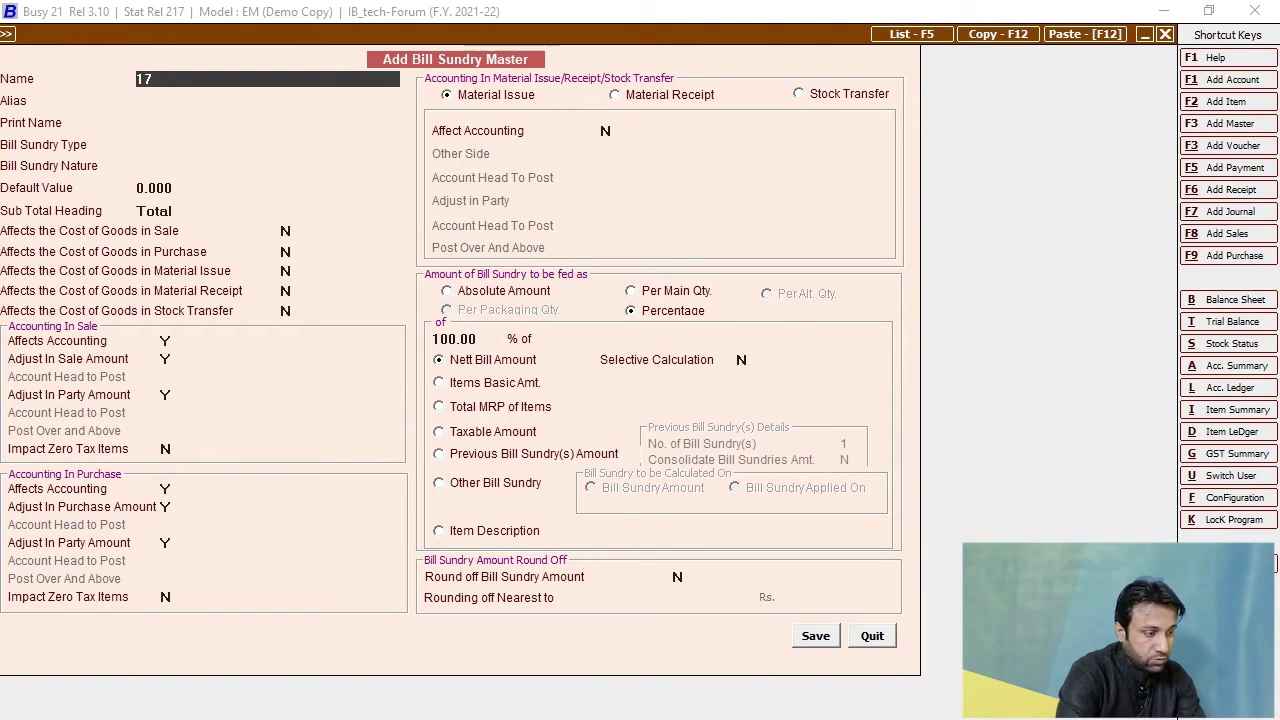
text(% GST)
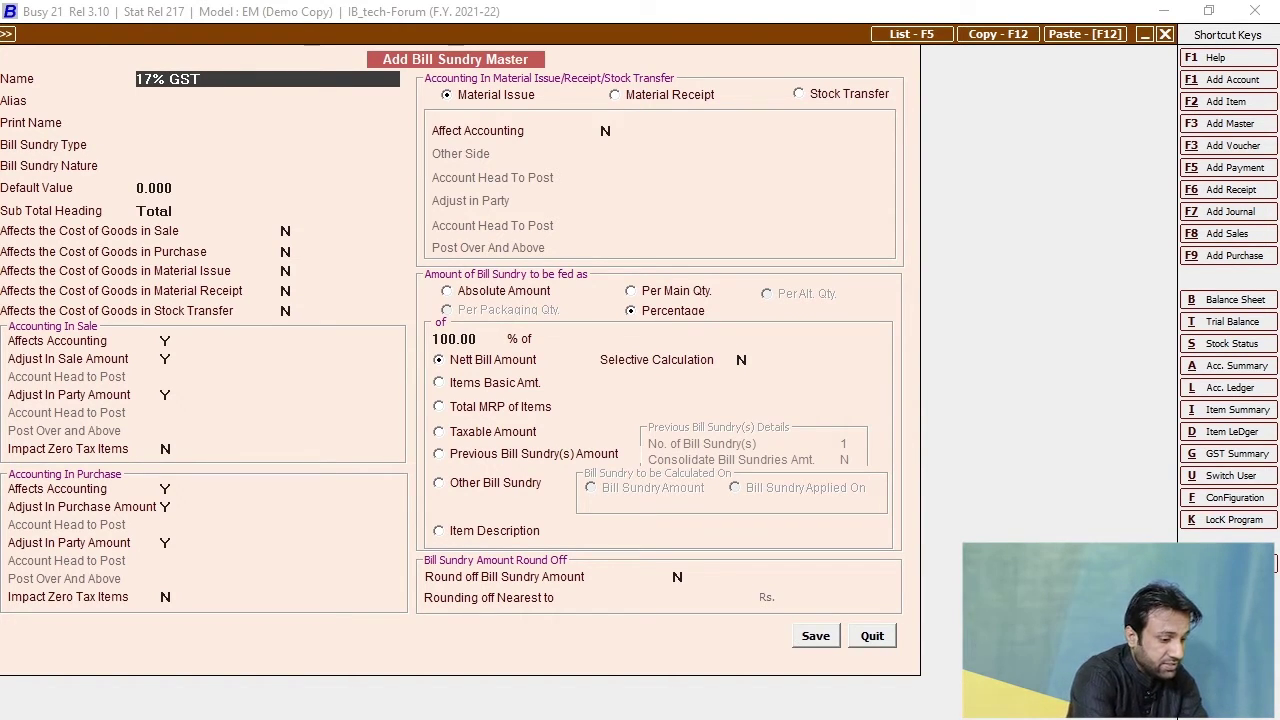
text( ON)
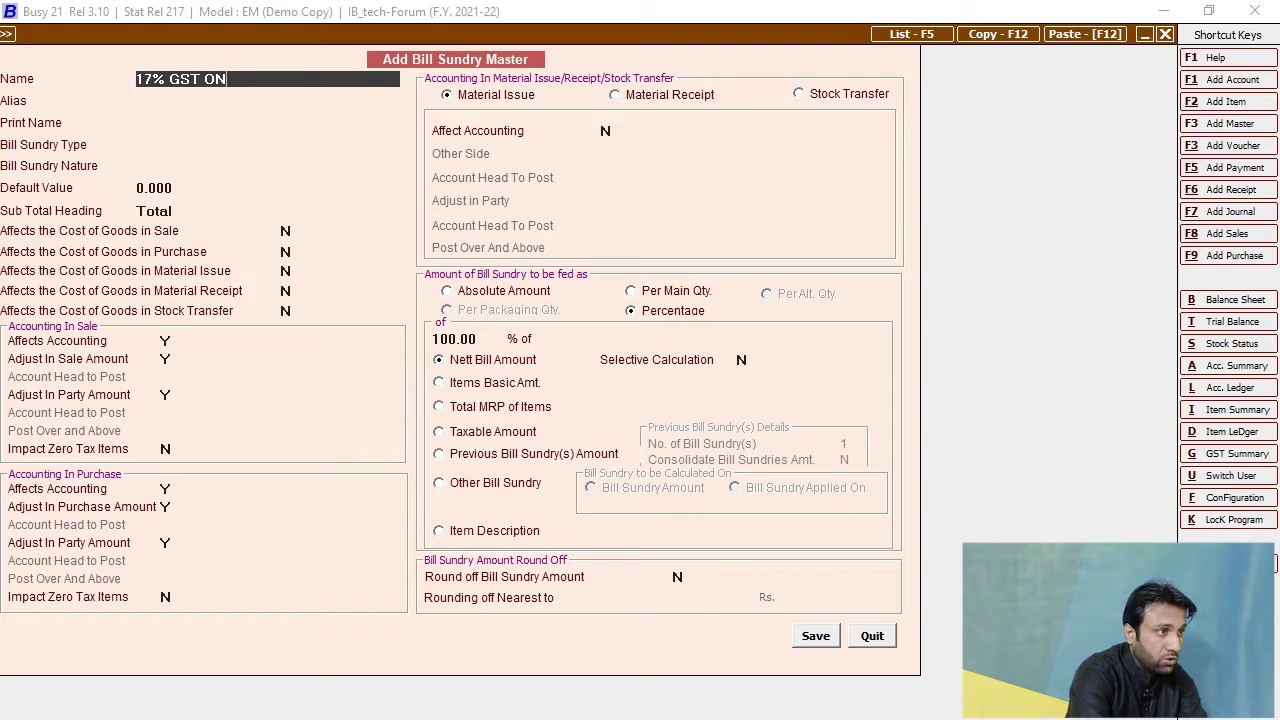
text( SALE)
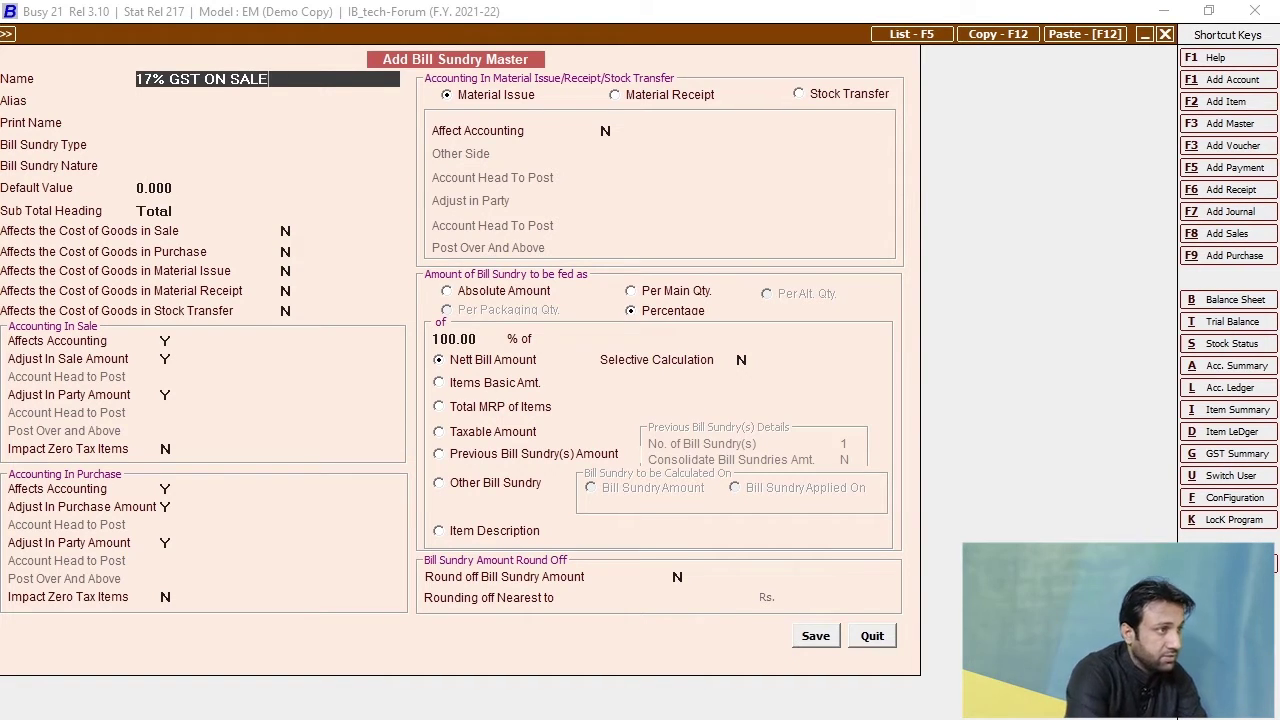
key(Return)
key(Return)
key(Return)
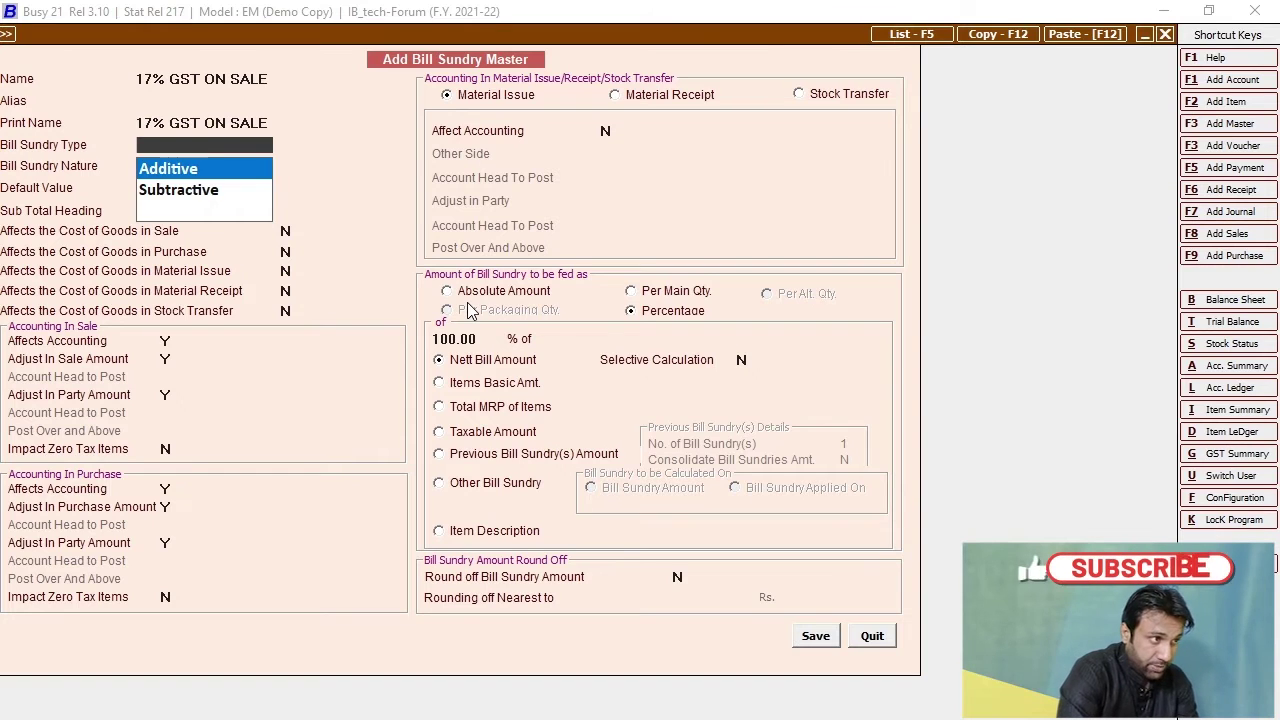
Set the bill sundry's type to Additive, its nature to Others and its default value to 17
key(Down)
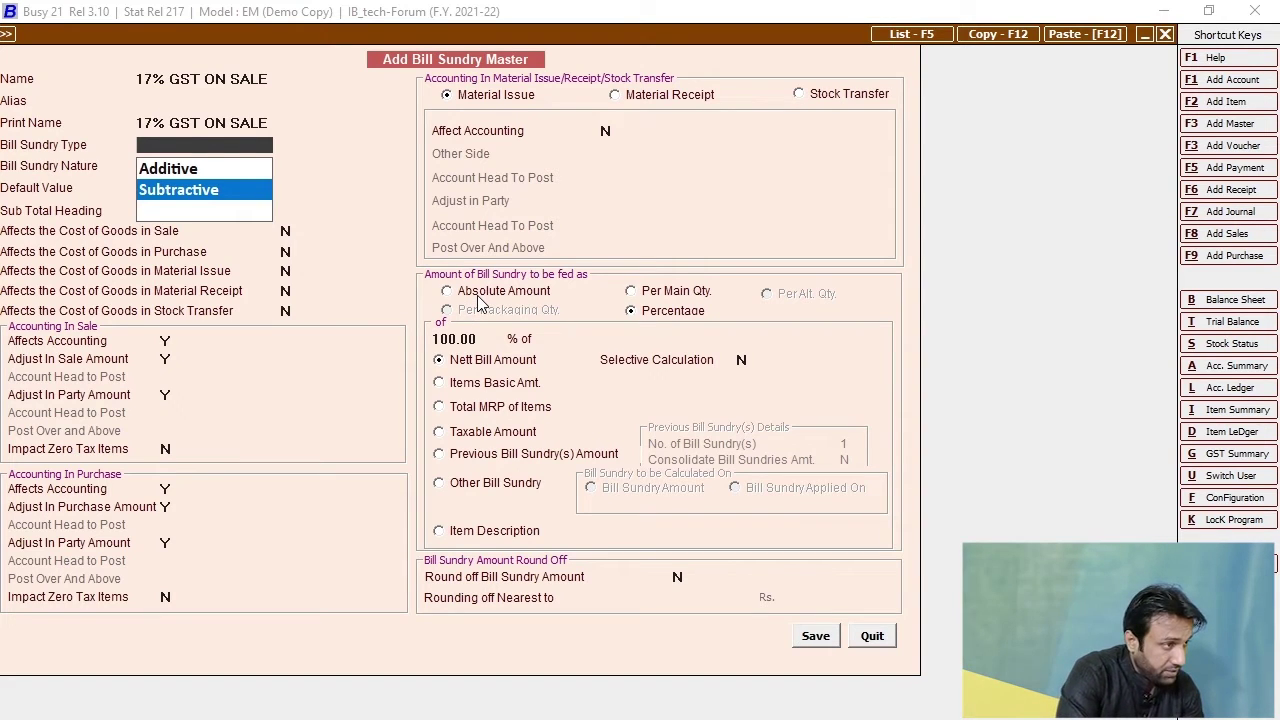
key(Up)
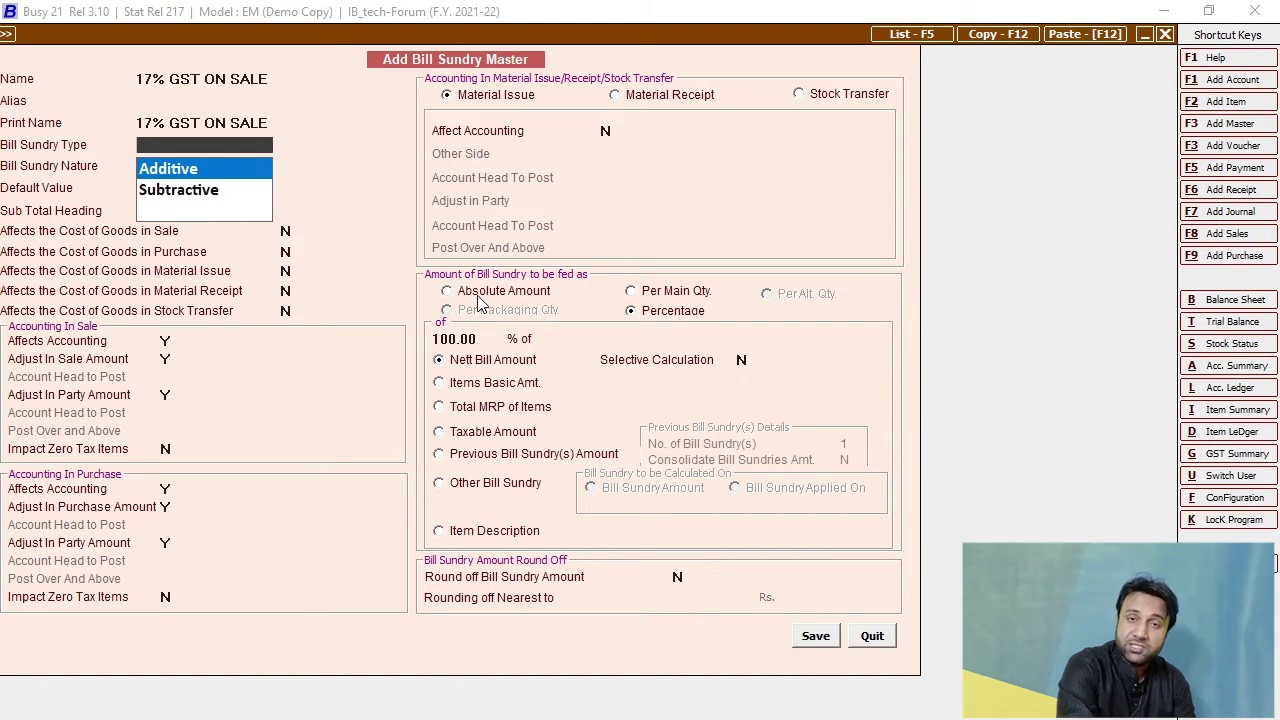
key(Return)
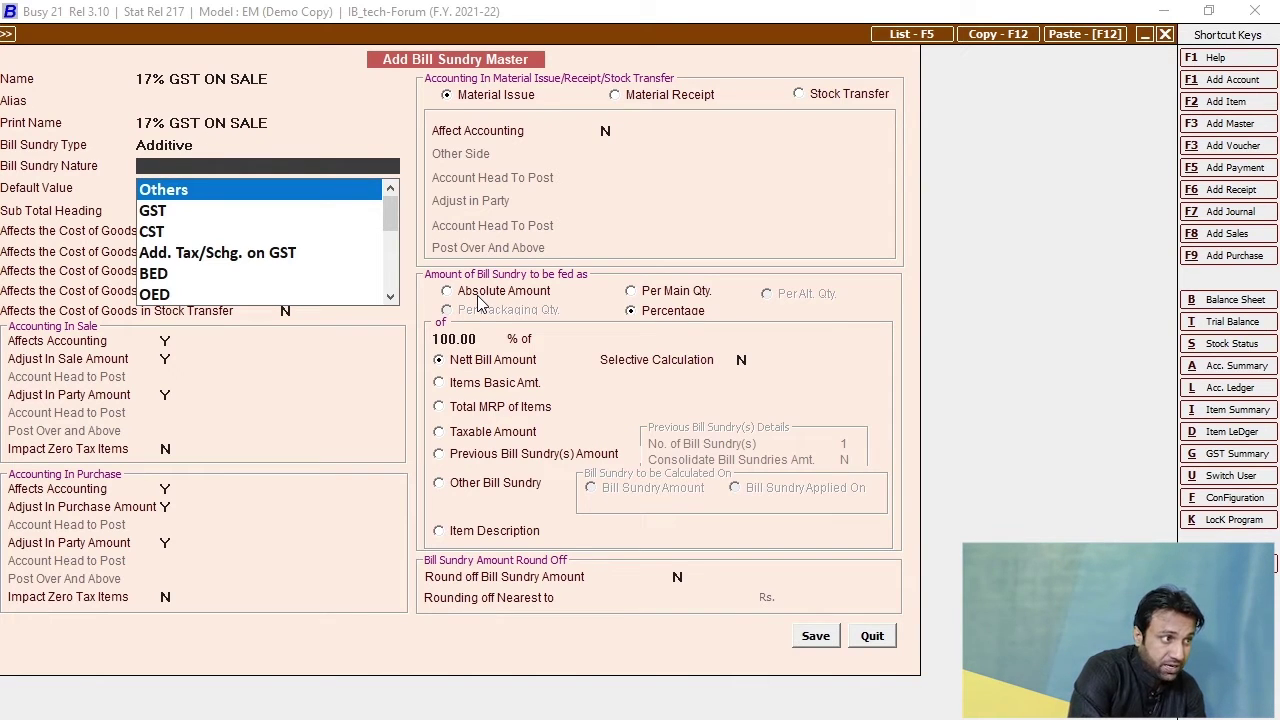
key(Return)
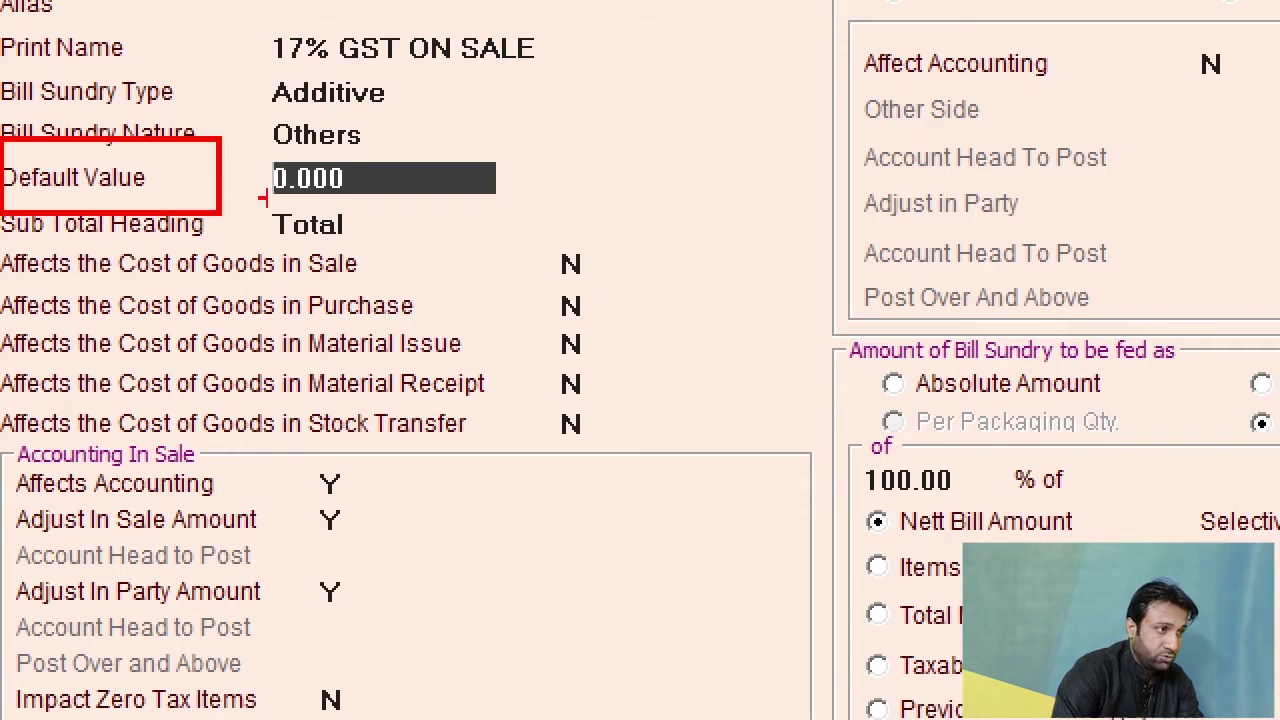
mouse_move(246, 147)
mouse_down()
mouse_move(366, 152)
mouse_move(552, 215)
mouse_up()
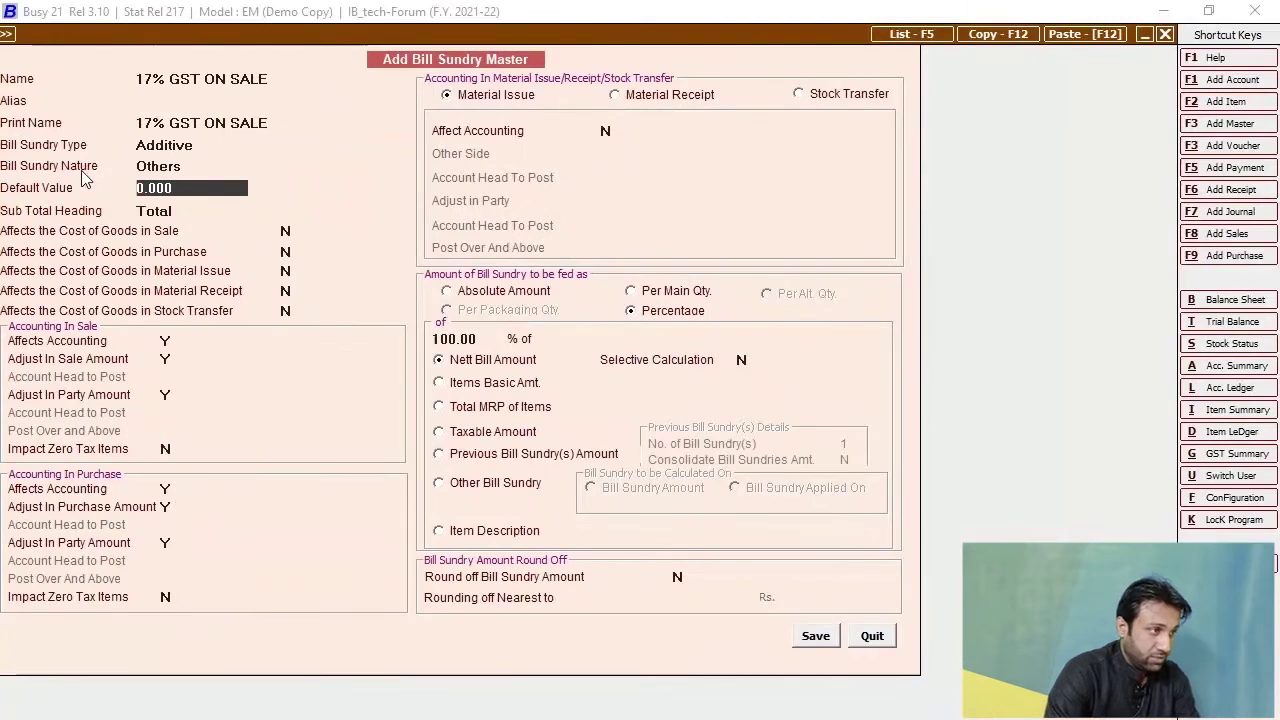
text(17)
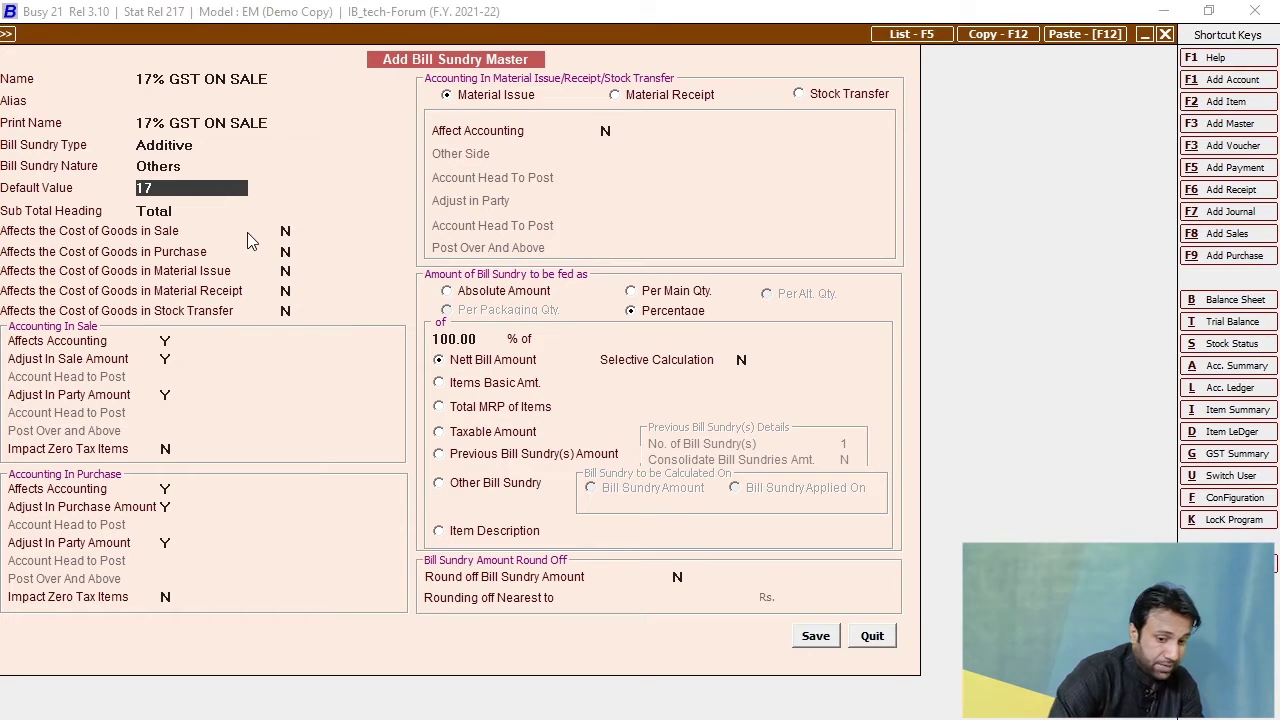
key(Return)
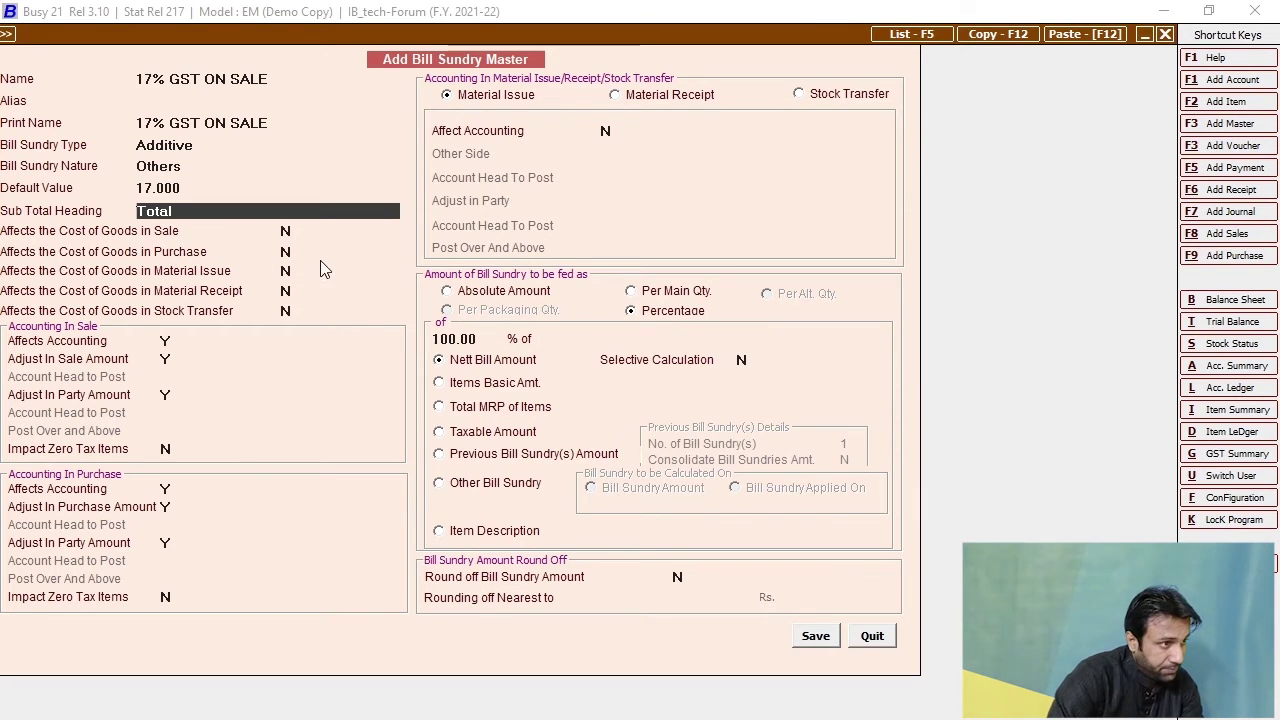
Set the bill sundry to affect the cost of goods in both Sale and Purchase by entering Y for each
click(287, 232)
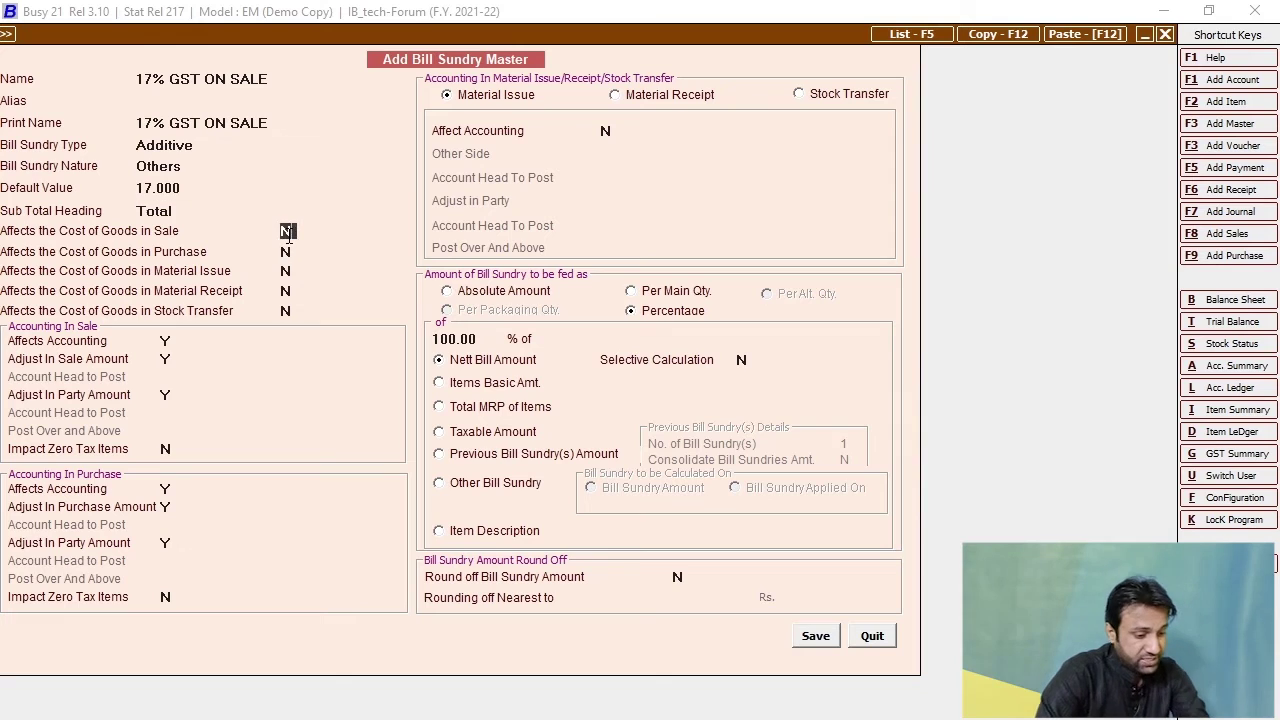
text(y)
key(Return)
text(y)
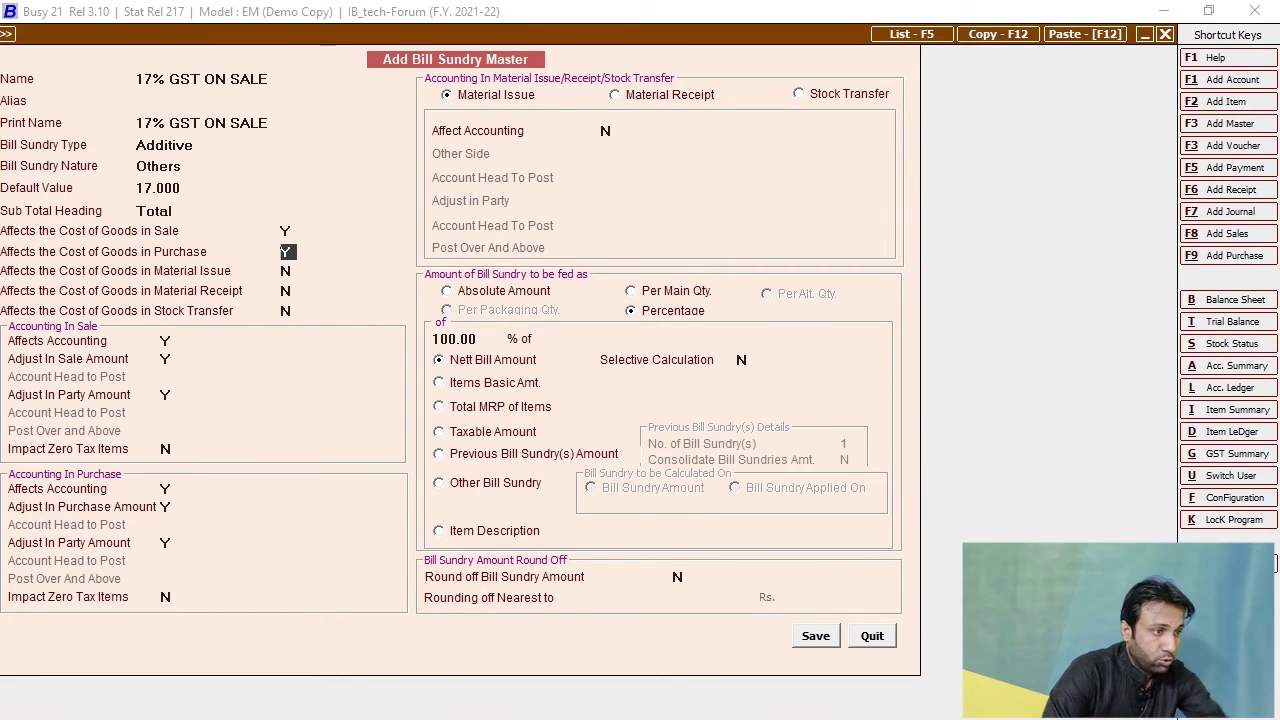
Have the bill sundry amount fed as a Percentage of the Nett Bill Amount, save the master and close the form
drag(418, 313, 550, 358)
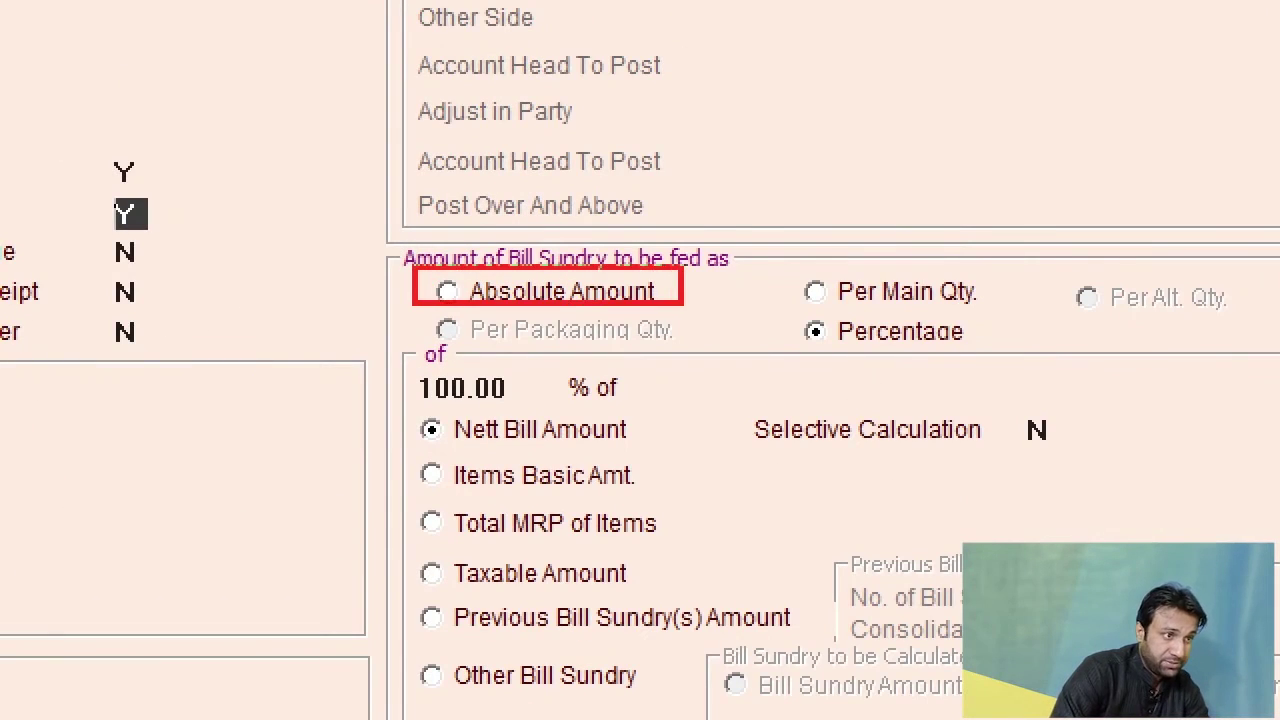
click(448, 293)
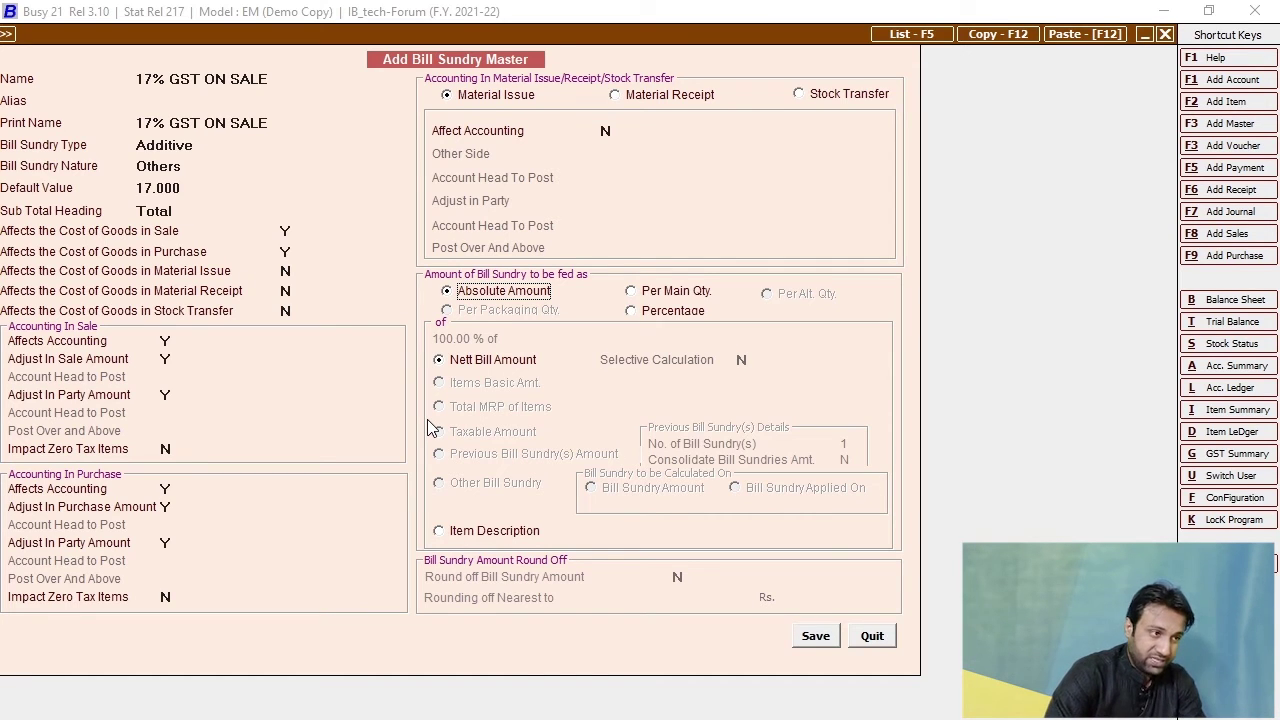
click(630, 311)
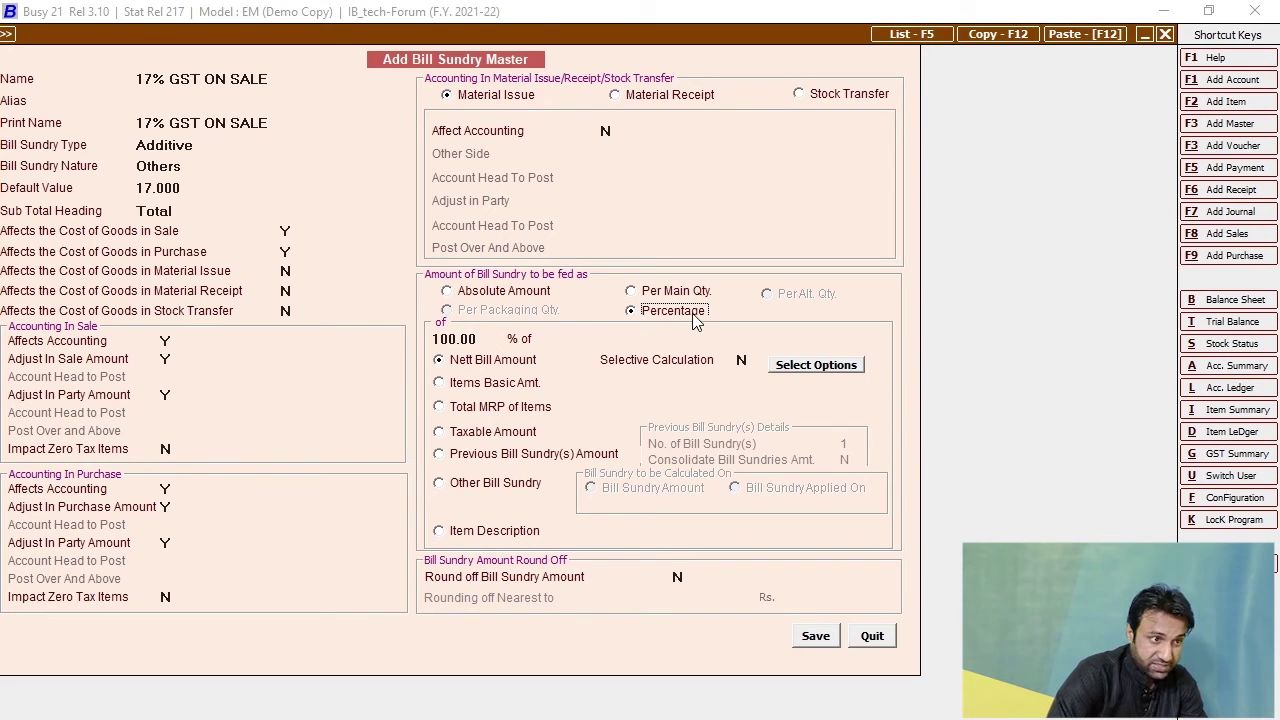
click(812, 638)
key(Escape)
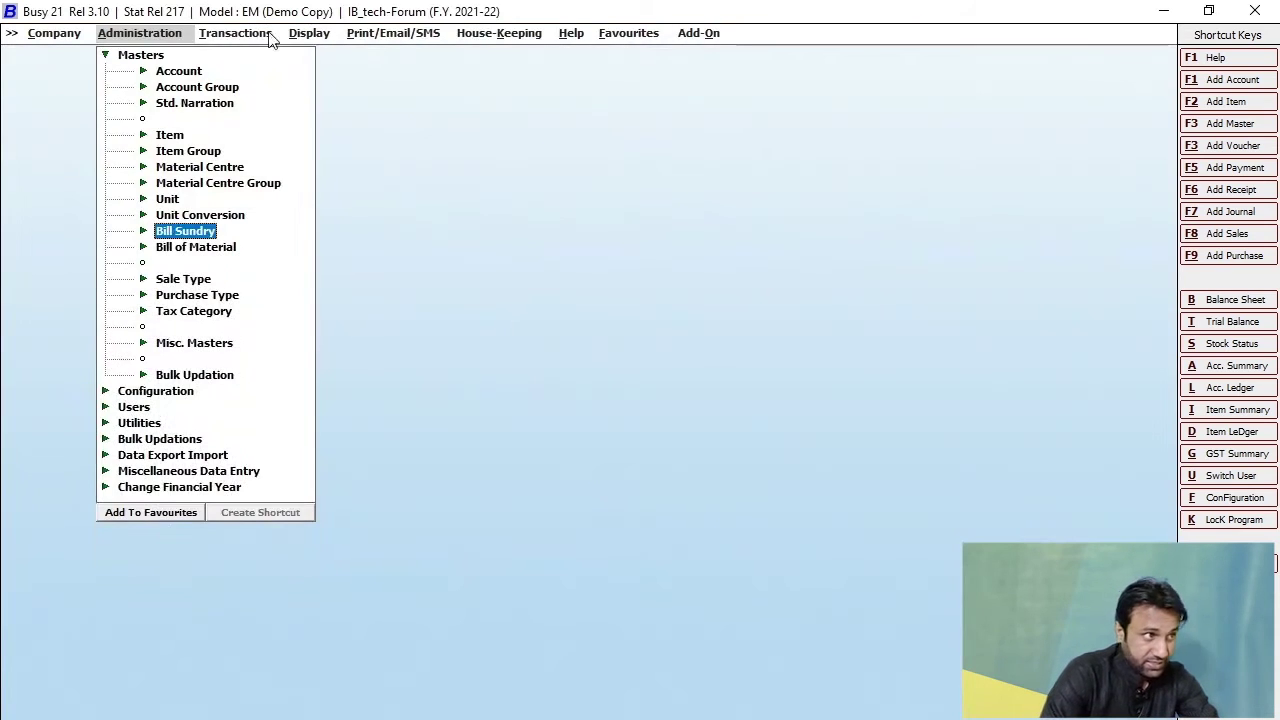
Start a new sales voucher with Busy Infotech Pvt. Ltd. as the party and GST/1% as the sale type
click(242, 35)
click(234, 119)
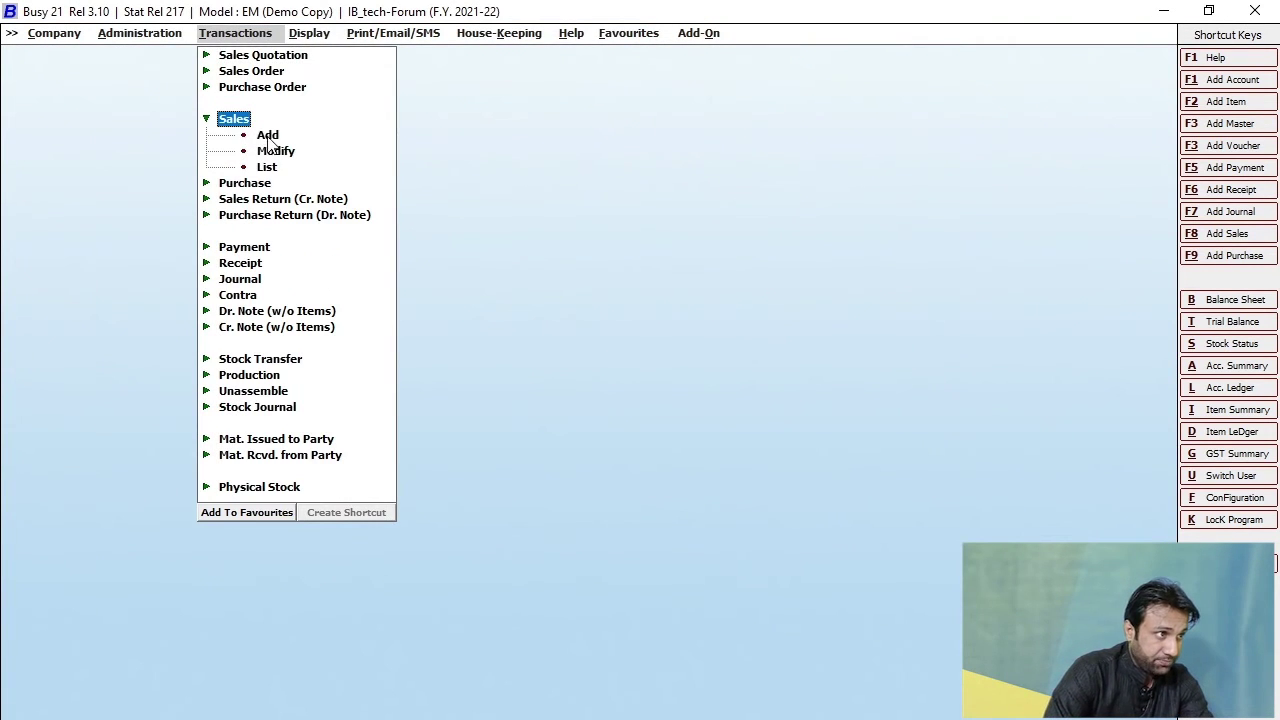
click(272, 136)
key(Return)
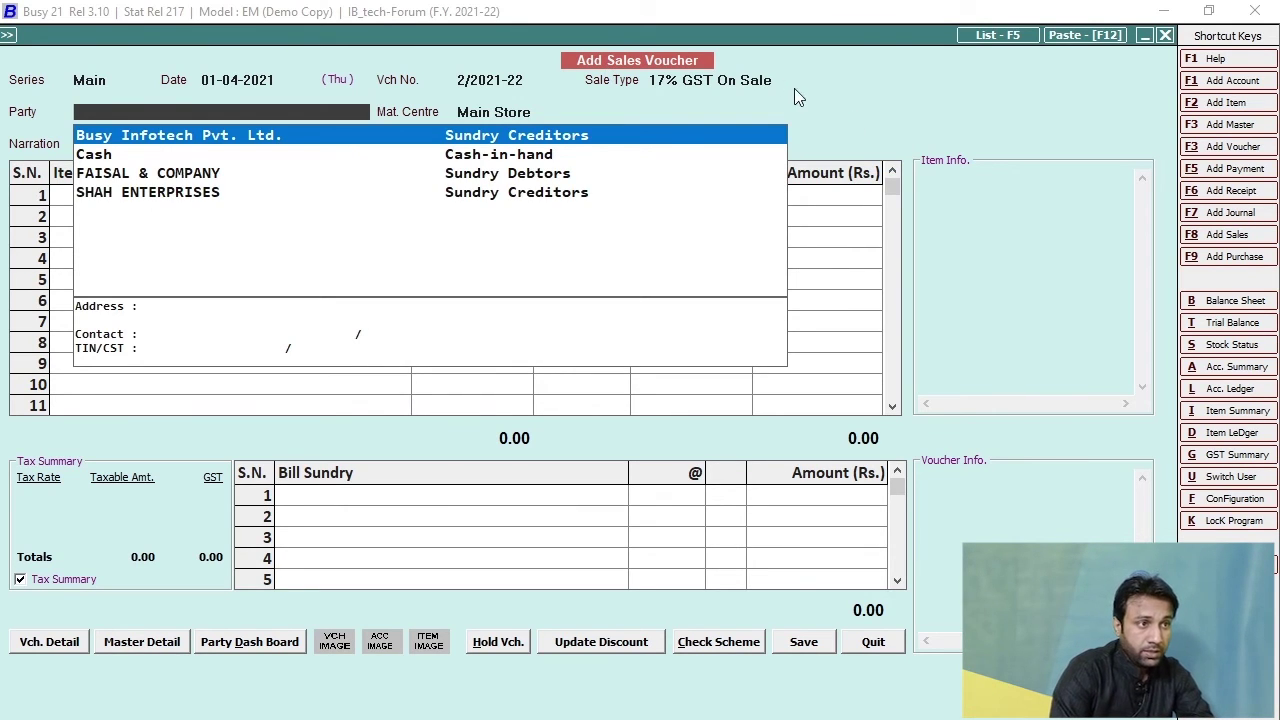
key(Return)
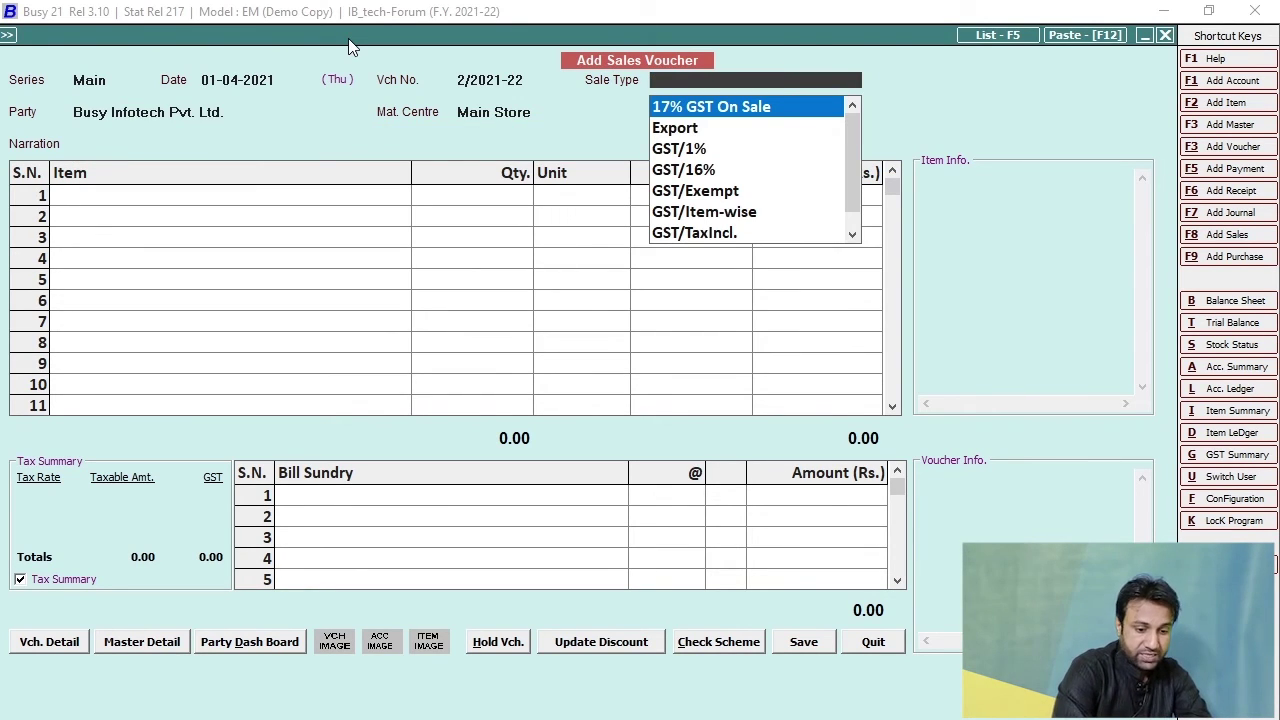
key(Down)
key(Down)
key(Return)
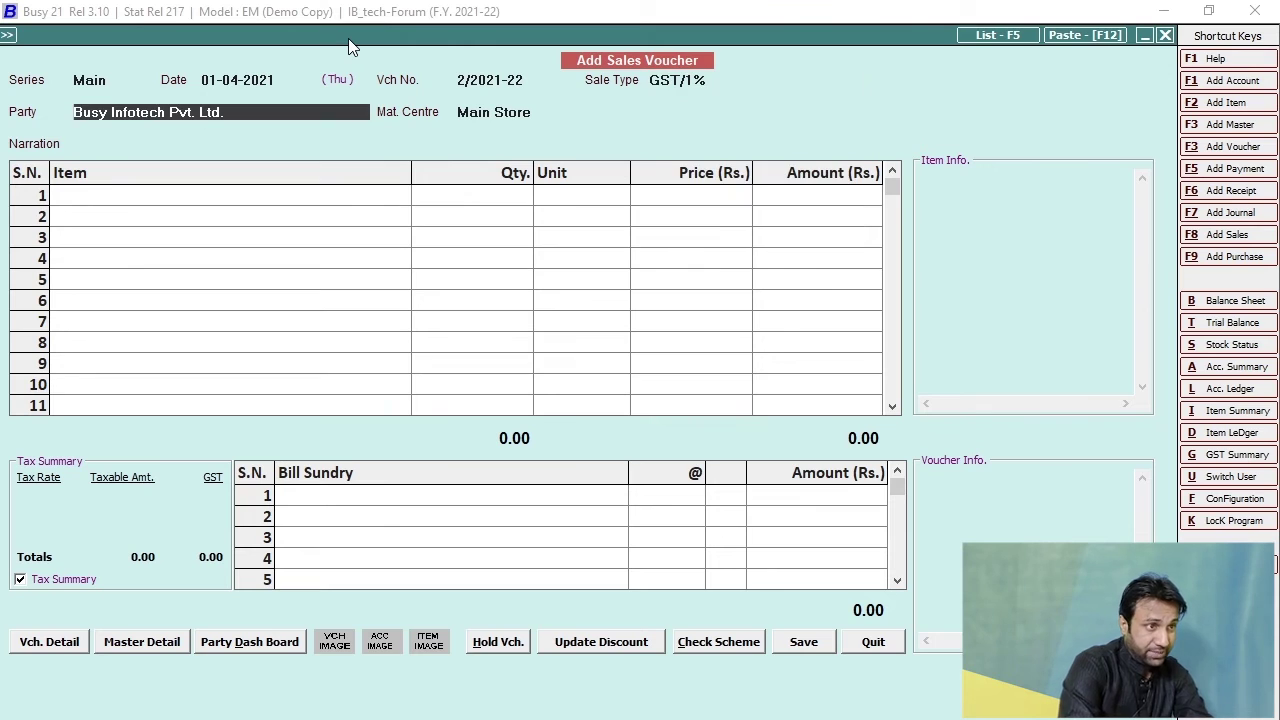
Enter Laptop Dell Machine 3456 as the voucher's first item, with a quantity of 1 and a price of Rs. 10,000
key(Return)
key(Return)
key(Return)
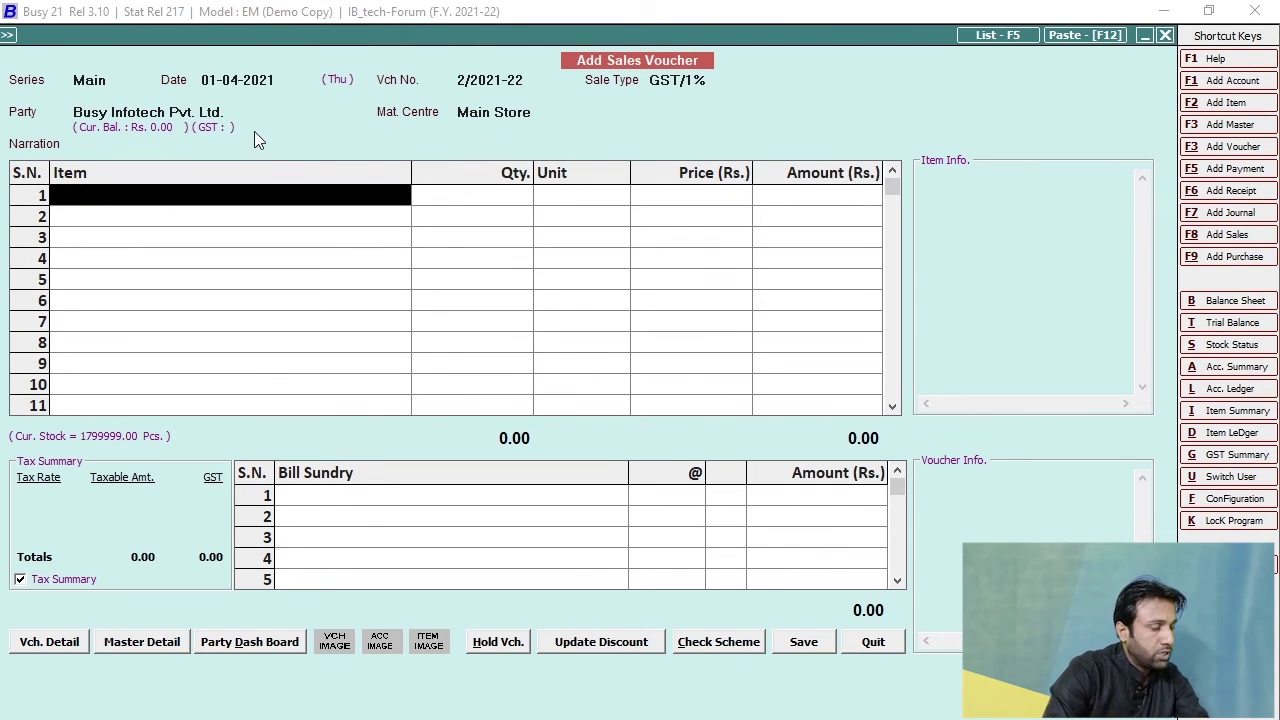
text(lap)
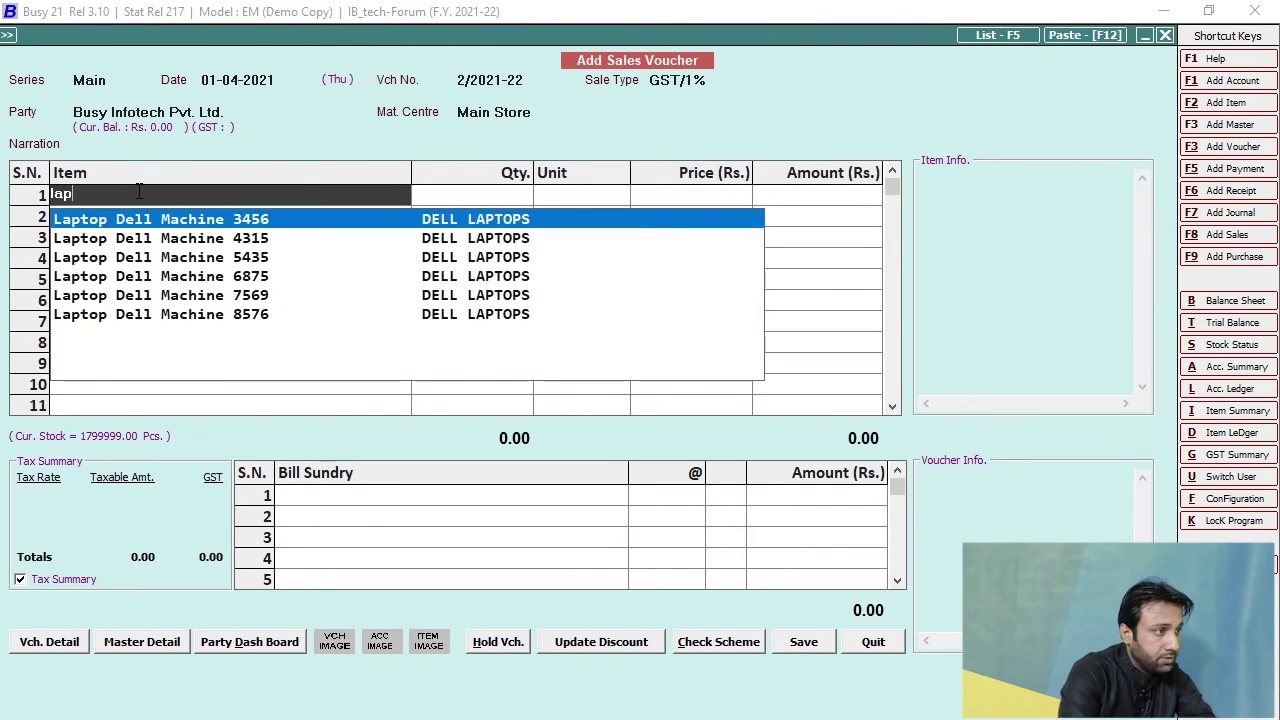
key(Return)
text(1)
key(Return)
key(Return)
text(10,000)
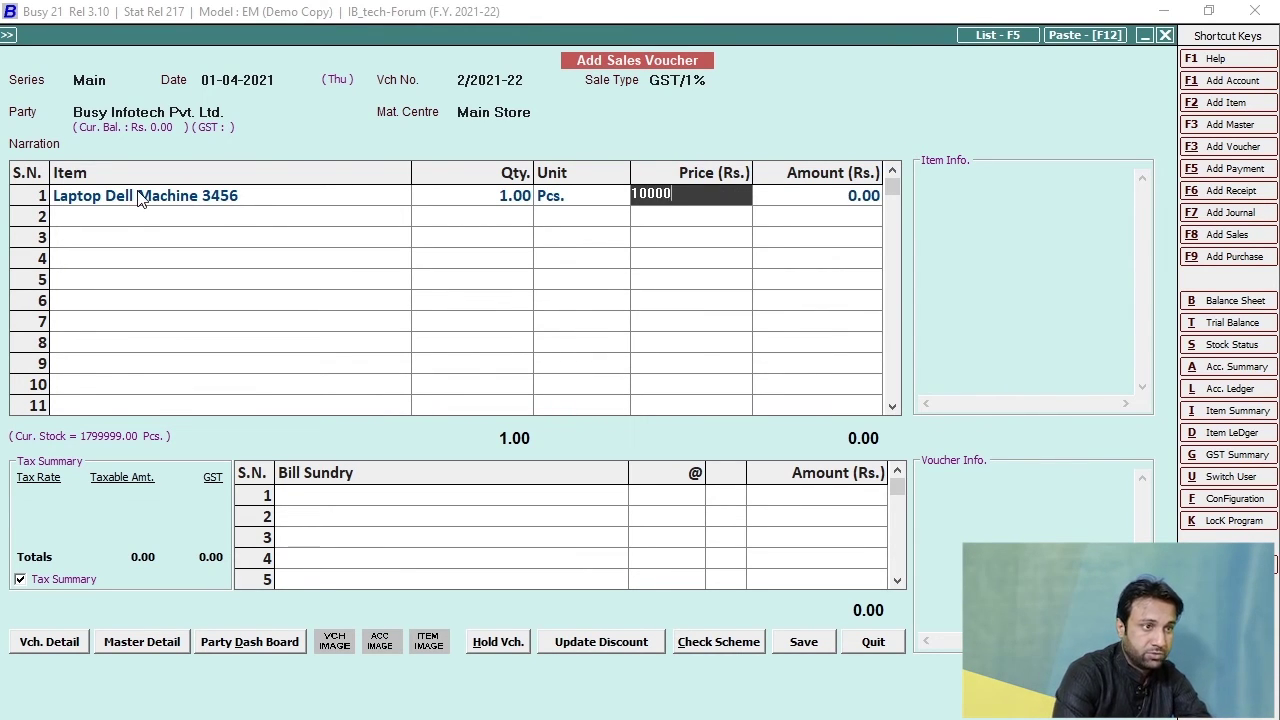
key(Return)
key(Return)
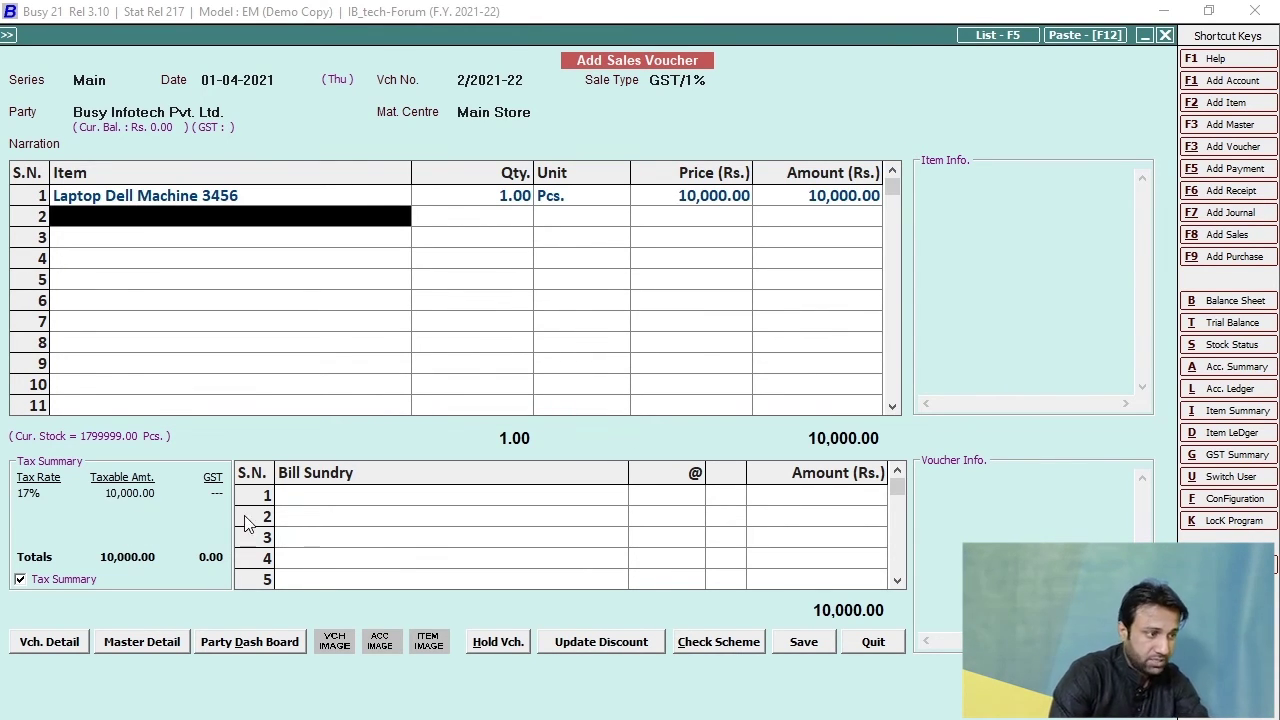
Apply the 17% GST ON SALE bill sundry in the first bill sundry row of the voucher
click(326, 500)
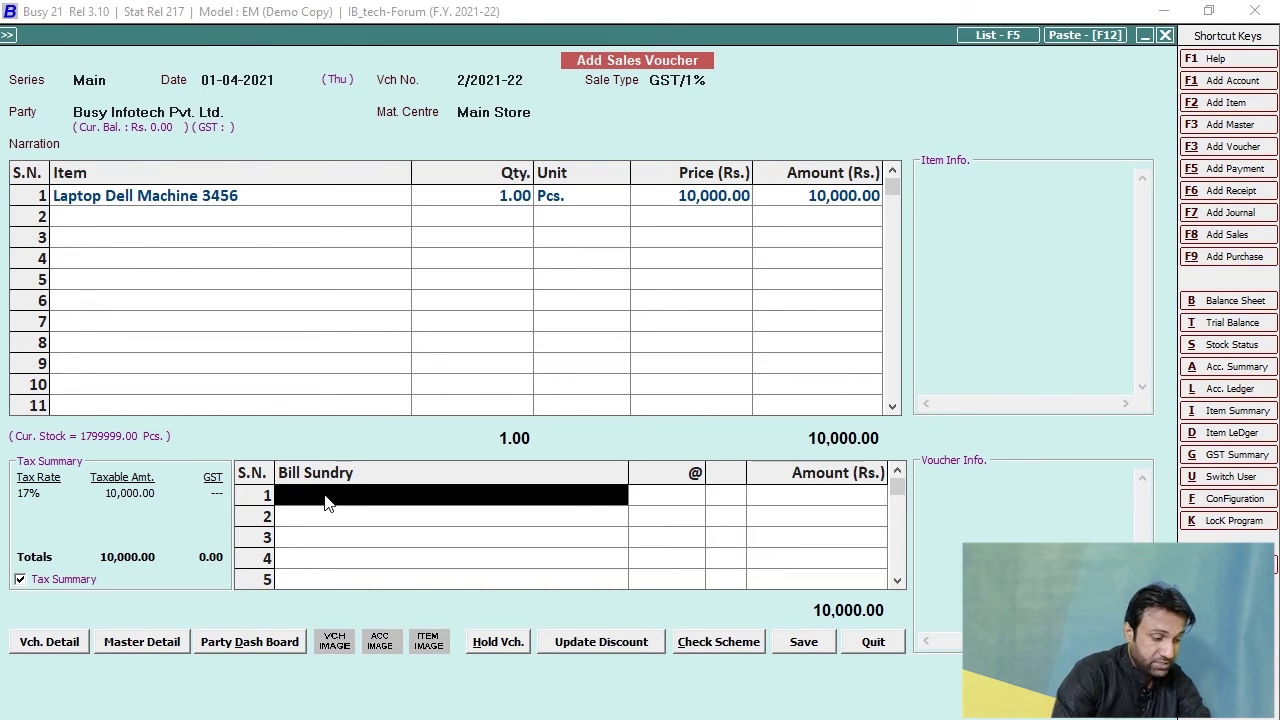
text(1)
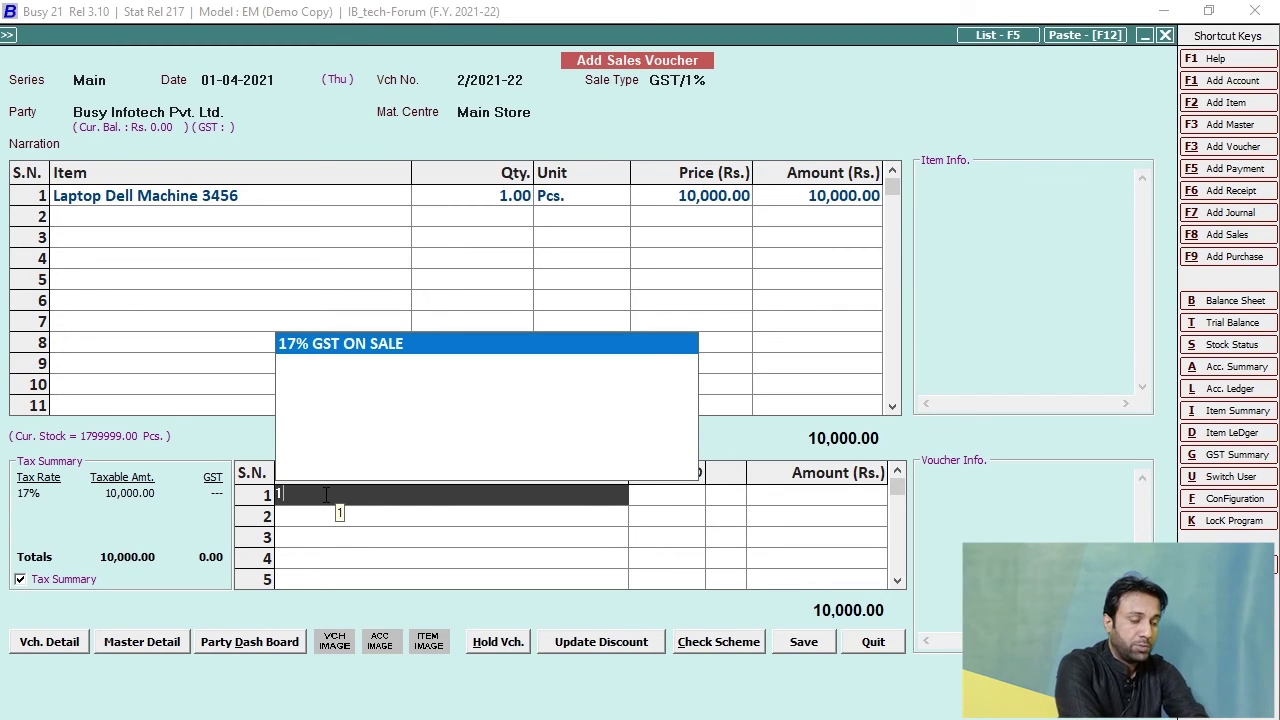
key(Return)
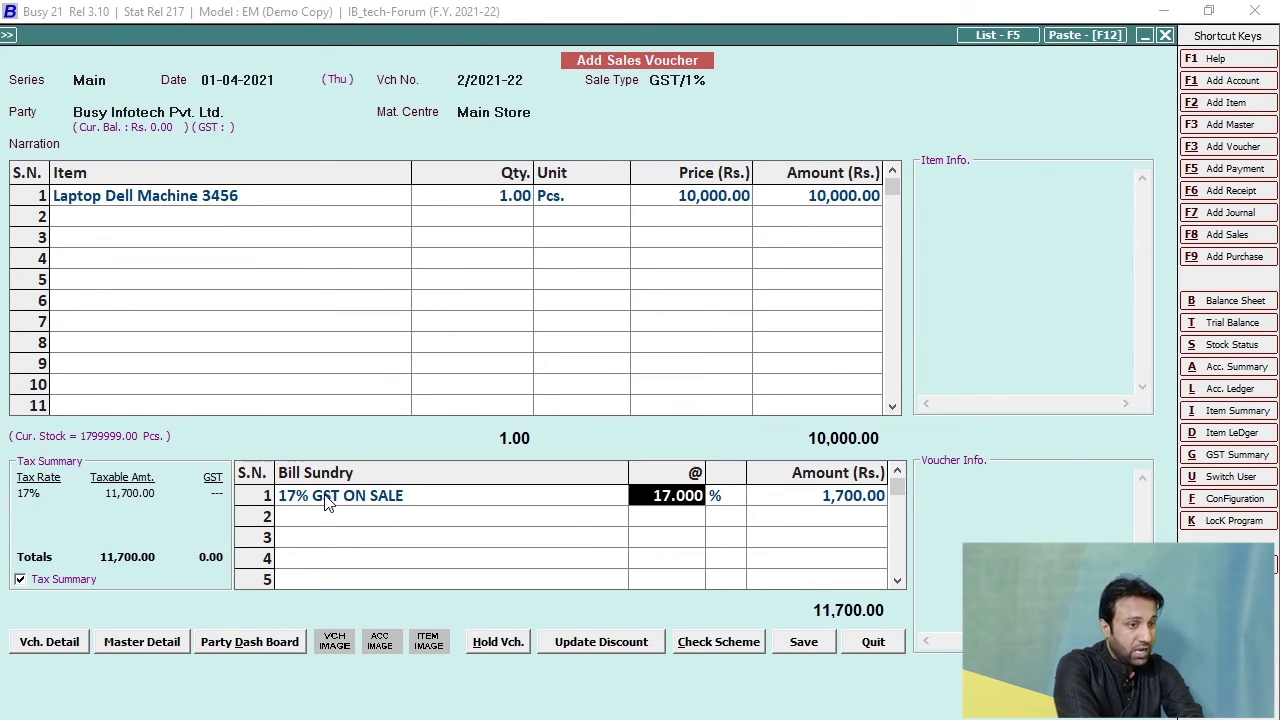